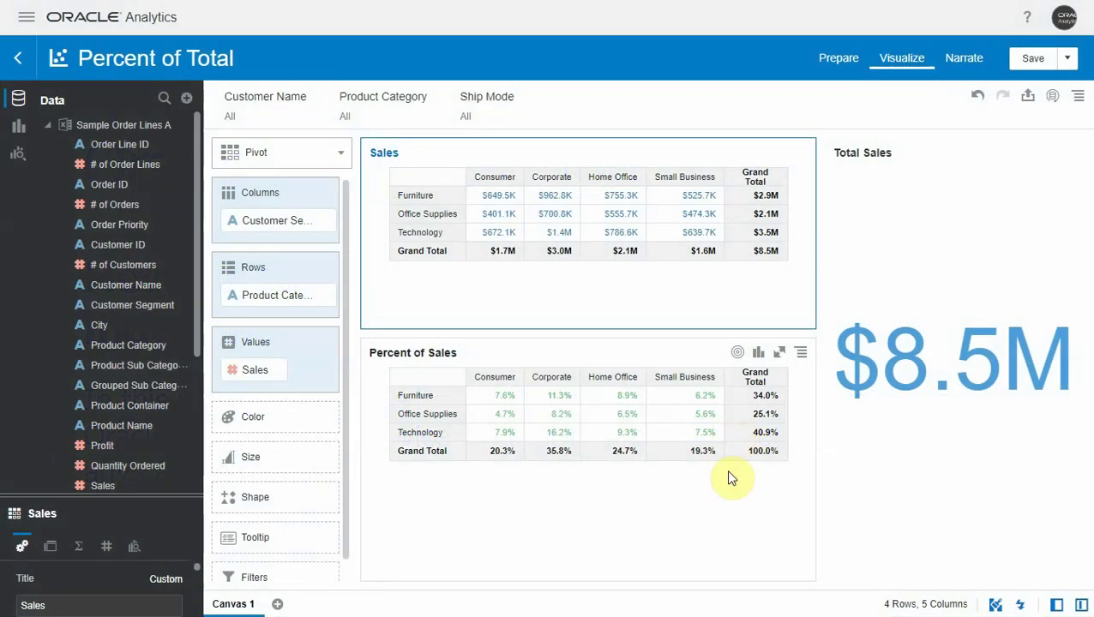
Review the Percent of Sales formula without changing it.
left_click(731, 480)
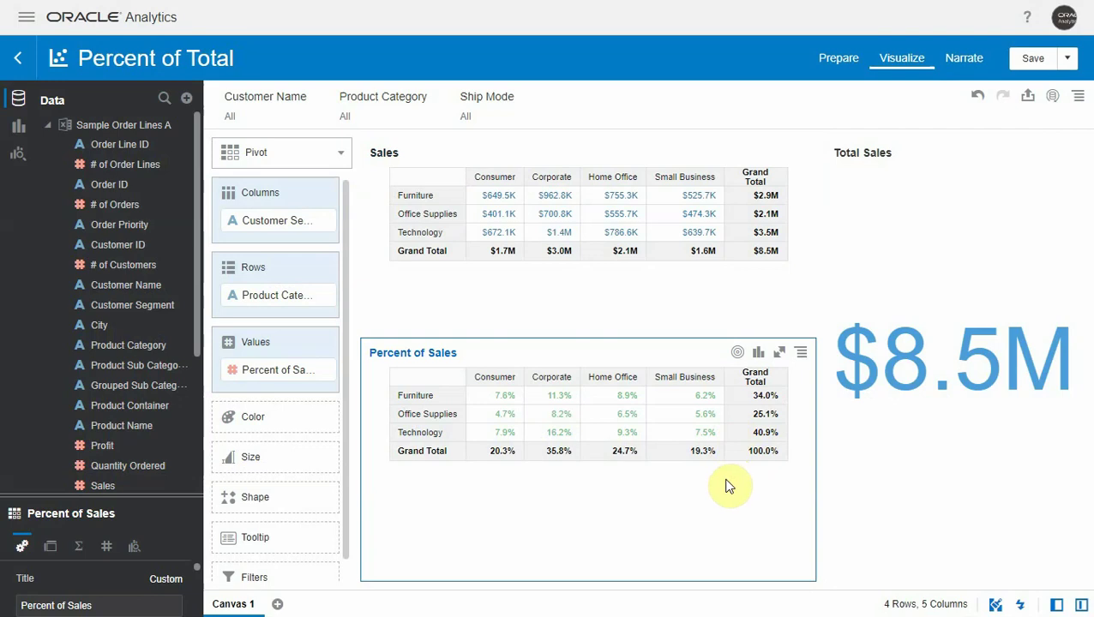
scroll(146, 411, "down", 5)
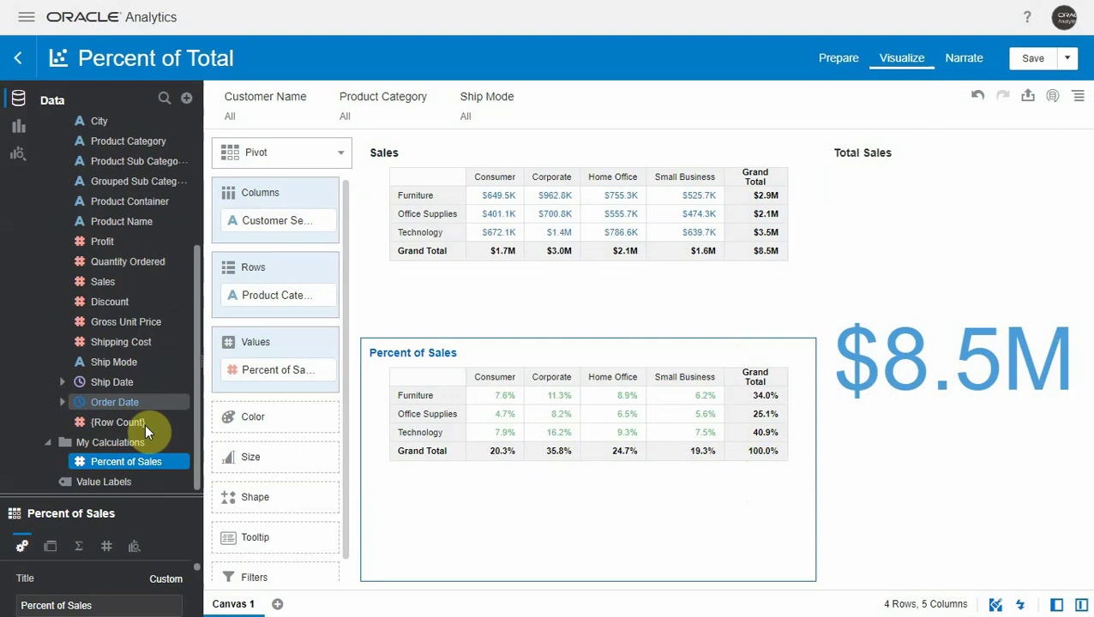
right_click(149, 469)
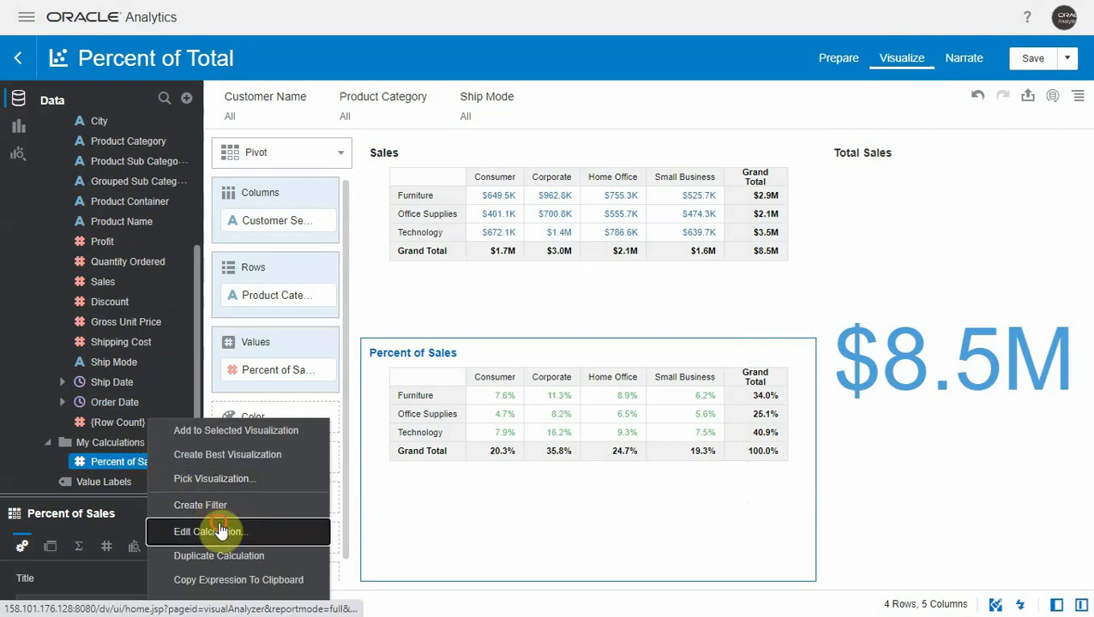
left_click(218, 529)
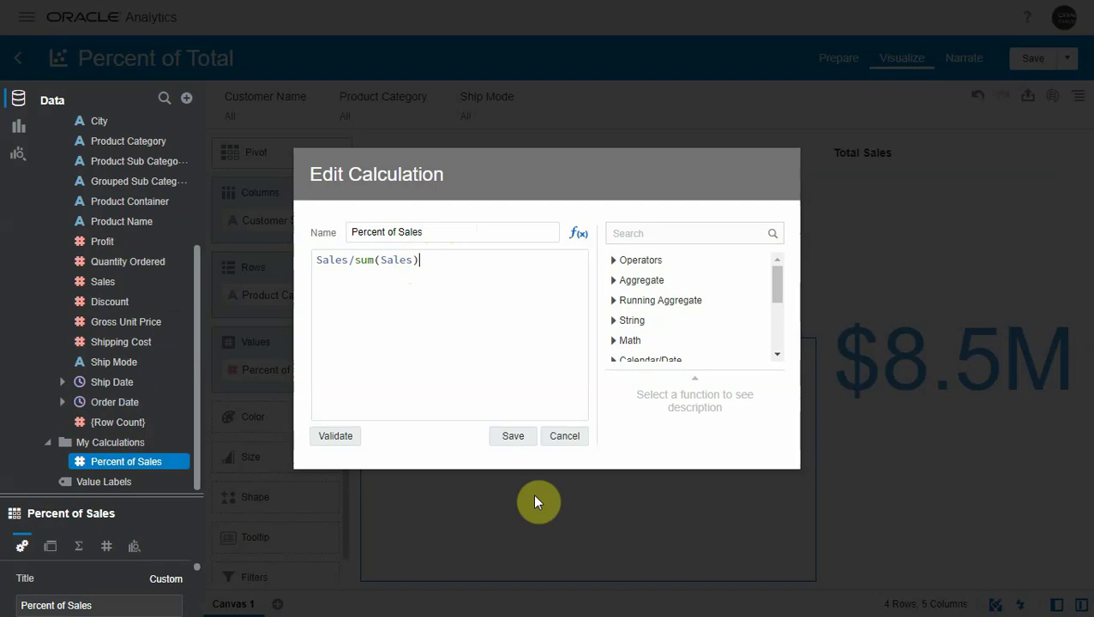
left_click(559, 439)
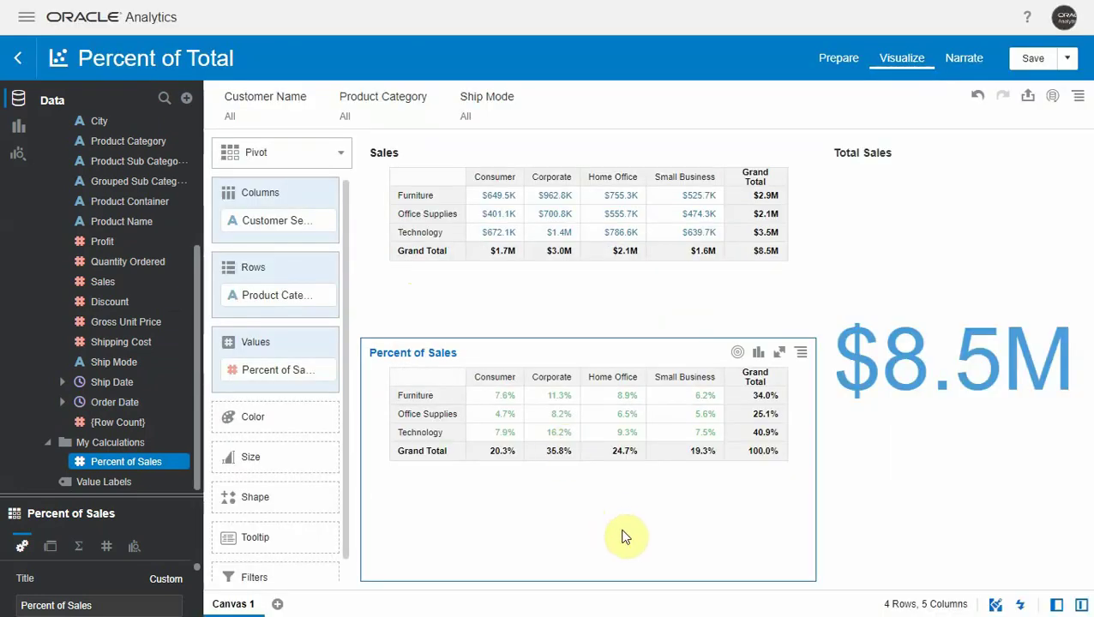
mouse_move(486, 107)
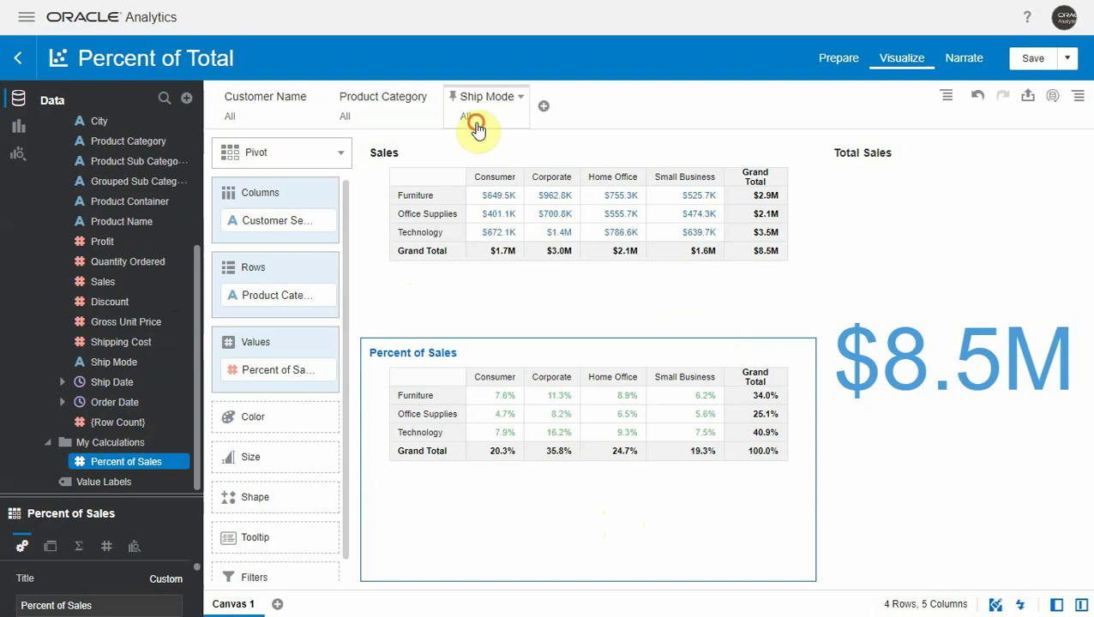
Test the canvas filtered to Express Air and Office Supplies, then reset both filters to All.
left_click(477, 127)
left_click(485, 224)
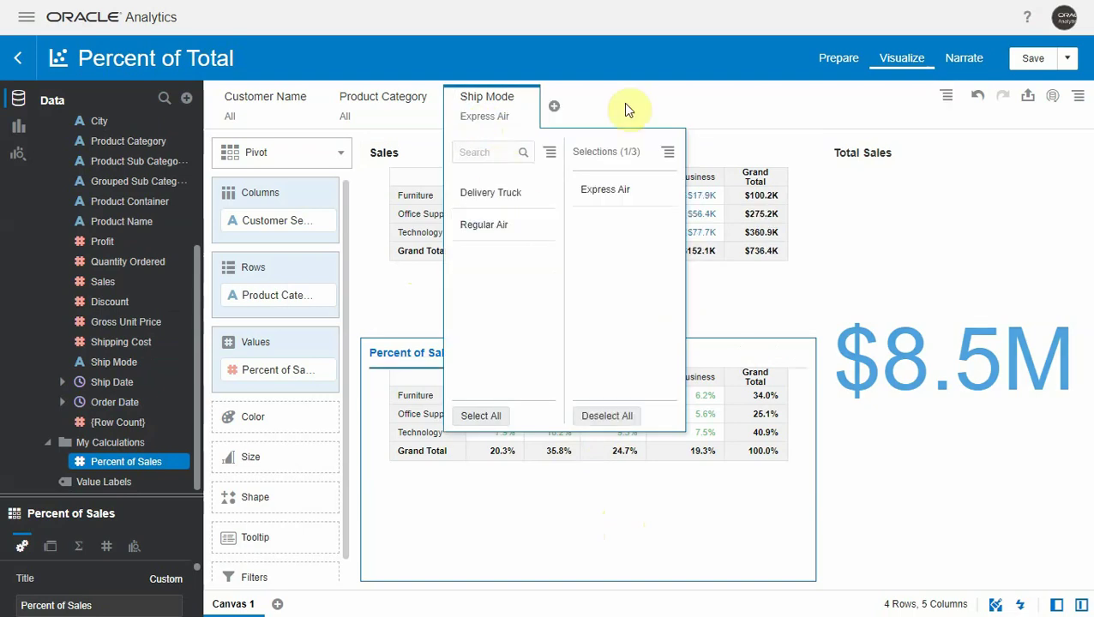
left_click(630, 105)
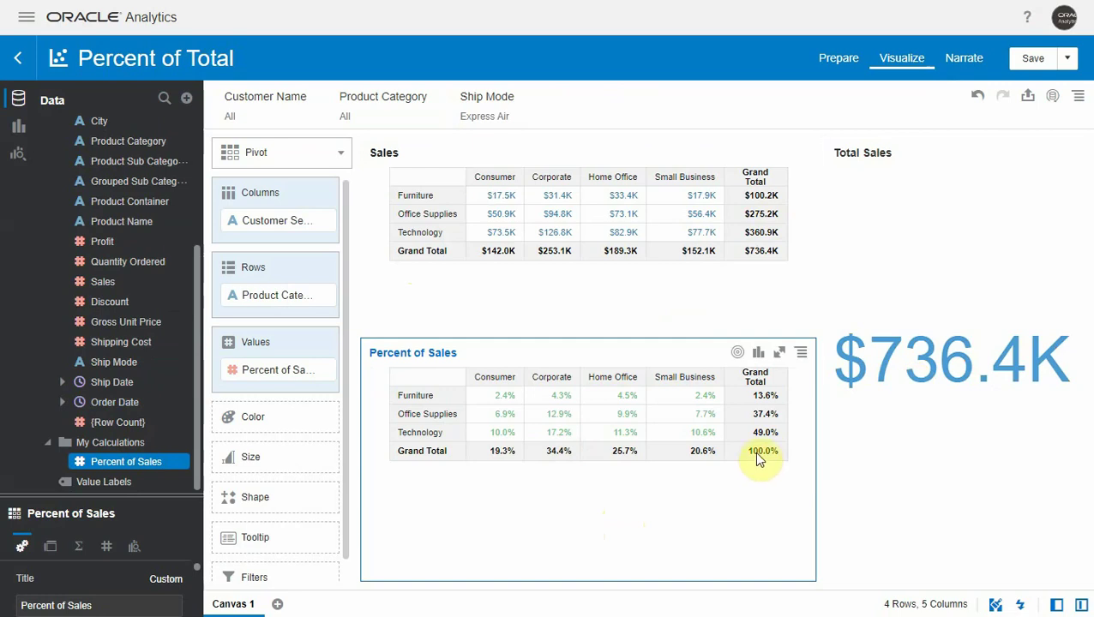
mouse_move(383, 105)
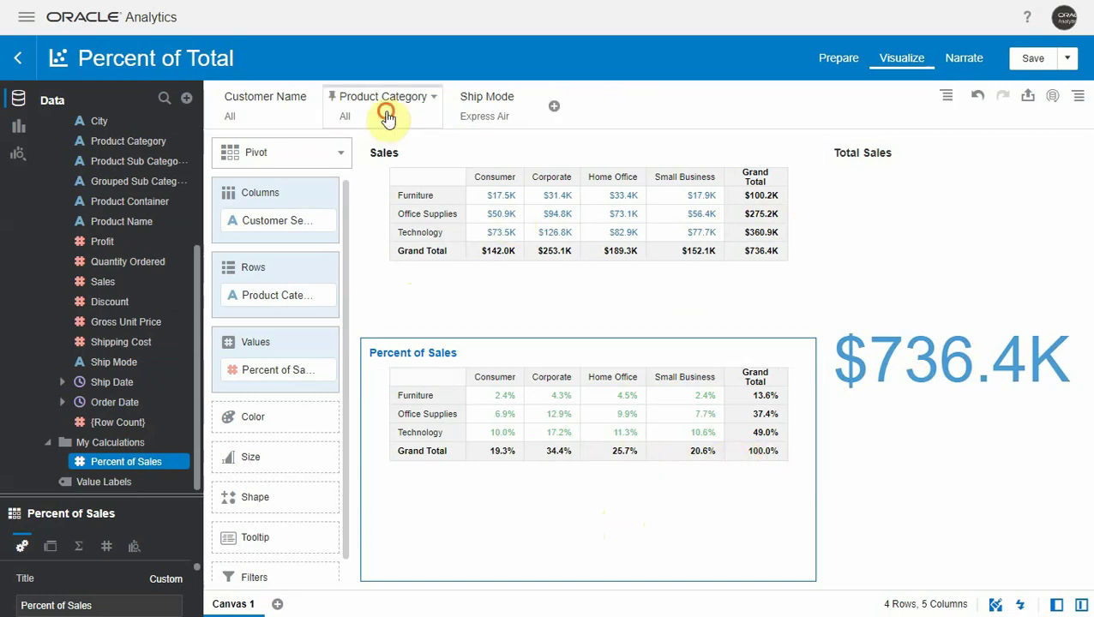
left_click(387, 118)
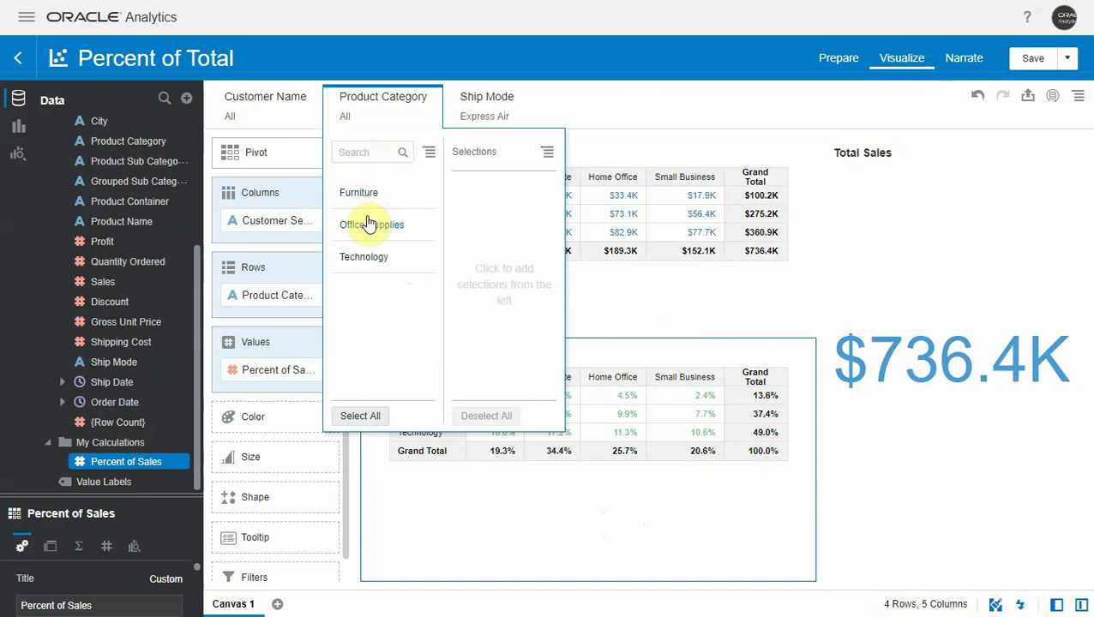
left_click(370, 225)
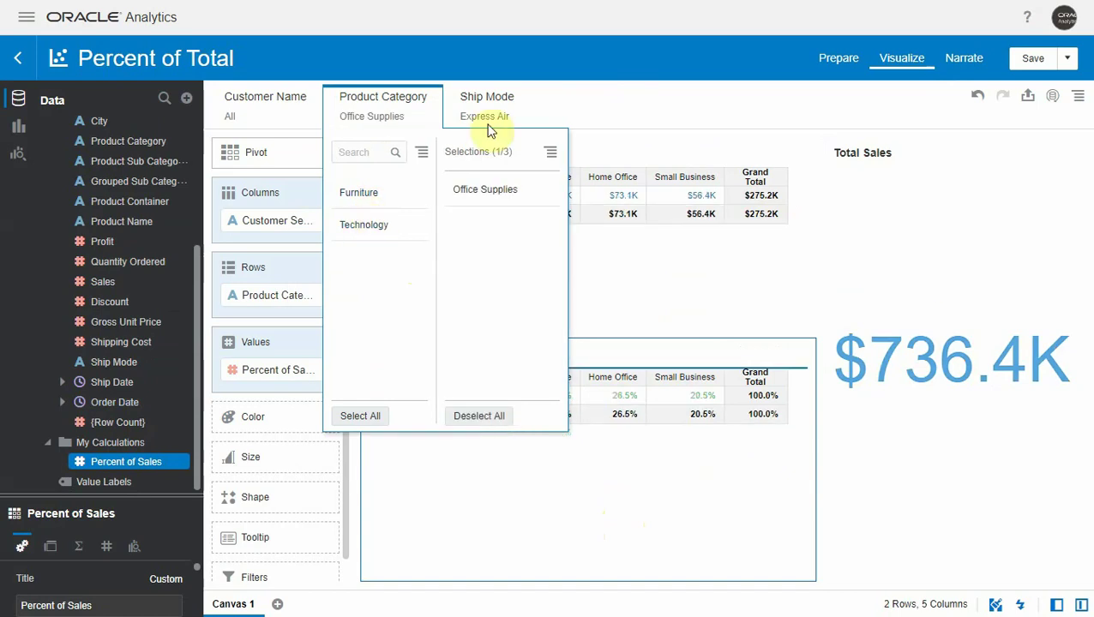
left_click(602, 104)
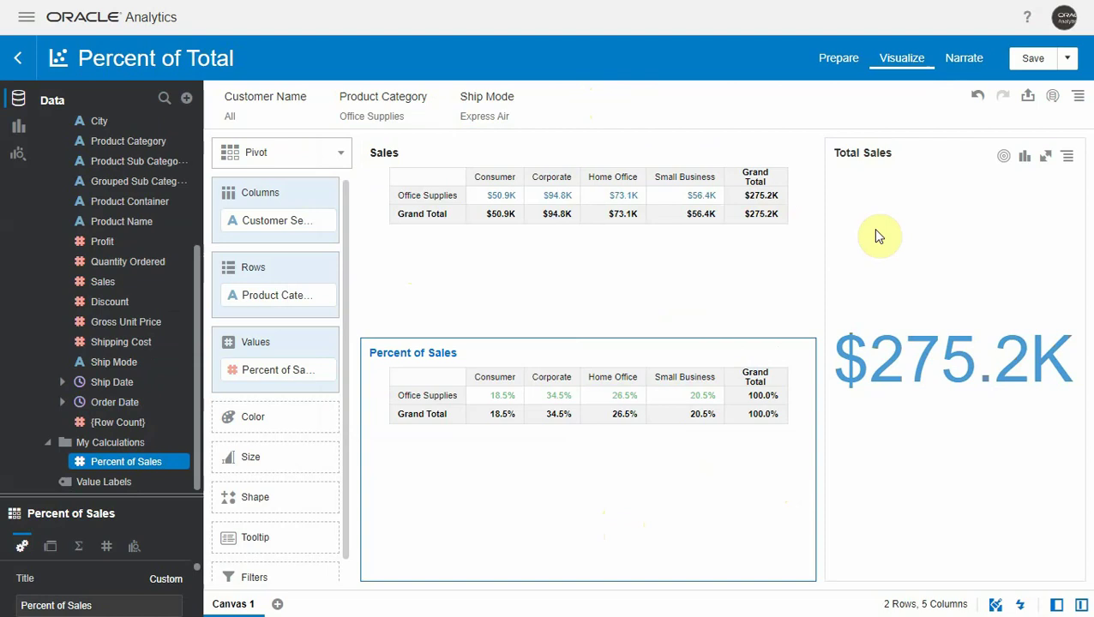
left_click(978, 96)
left_click(983, 101)
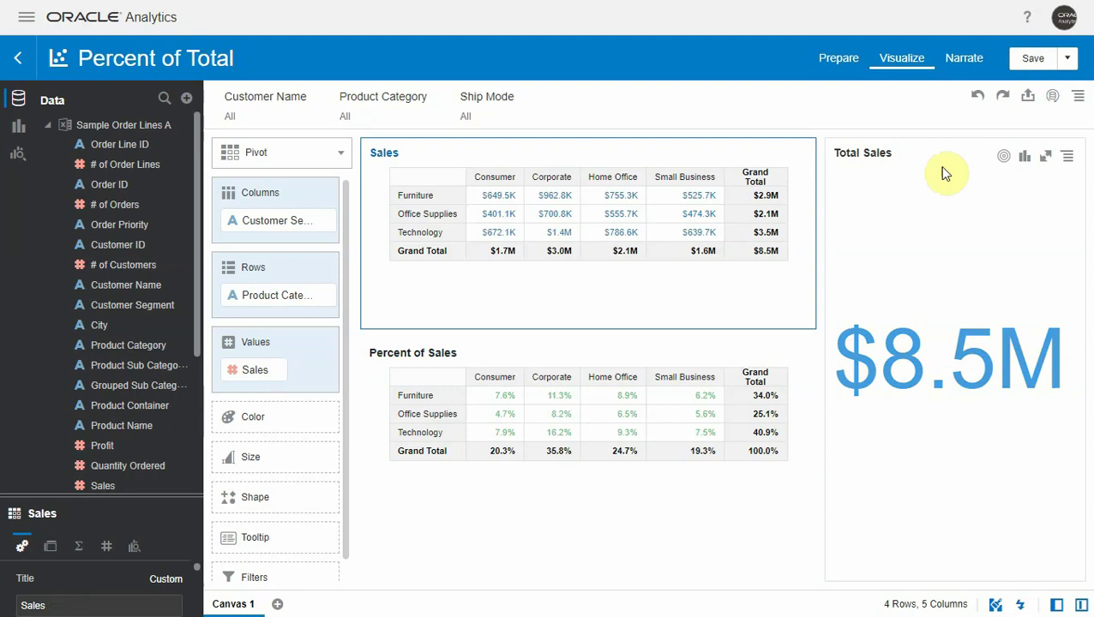
Back on the data sets list, duplicate the Sample Order Lines A data set.
left_click(18, 58)
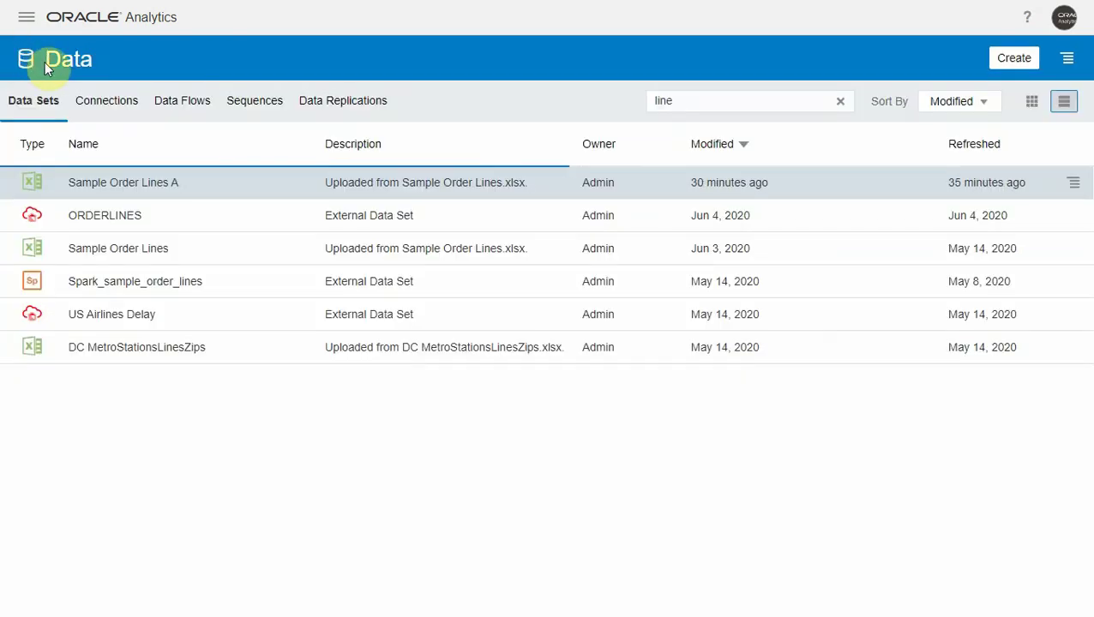
left_click(132, 183)
right_click(132, 183)
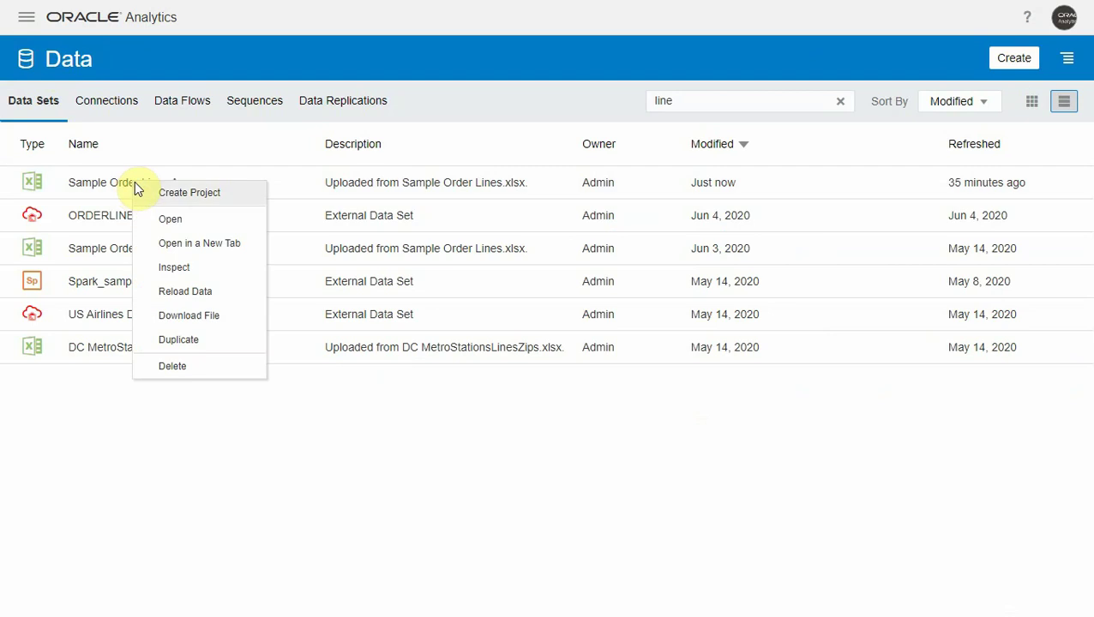
left_click(210, 346)
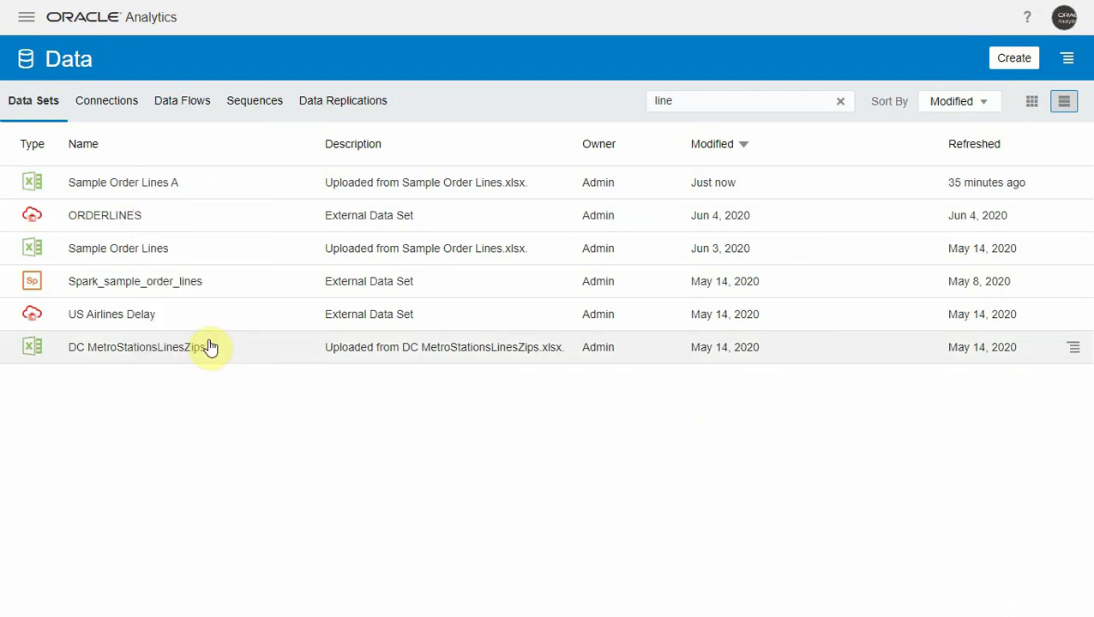
Rename the duplicate to Sample Order Lines B in its properties and save.
right_click(221, 192)
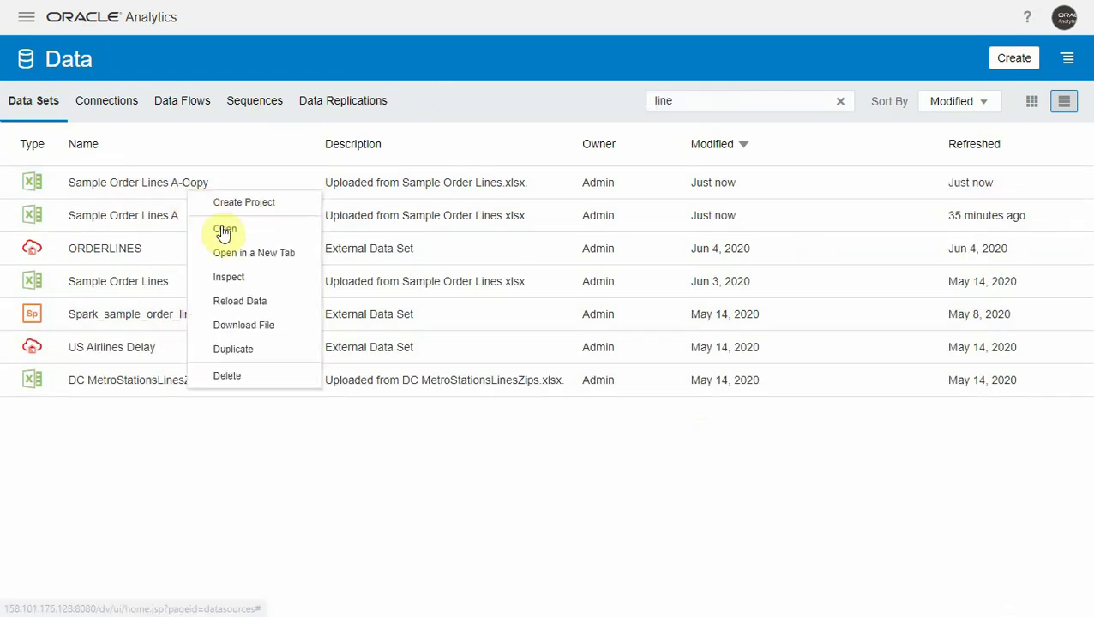
left_click(251, 277)
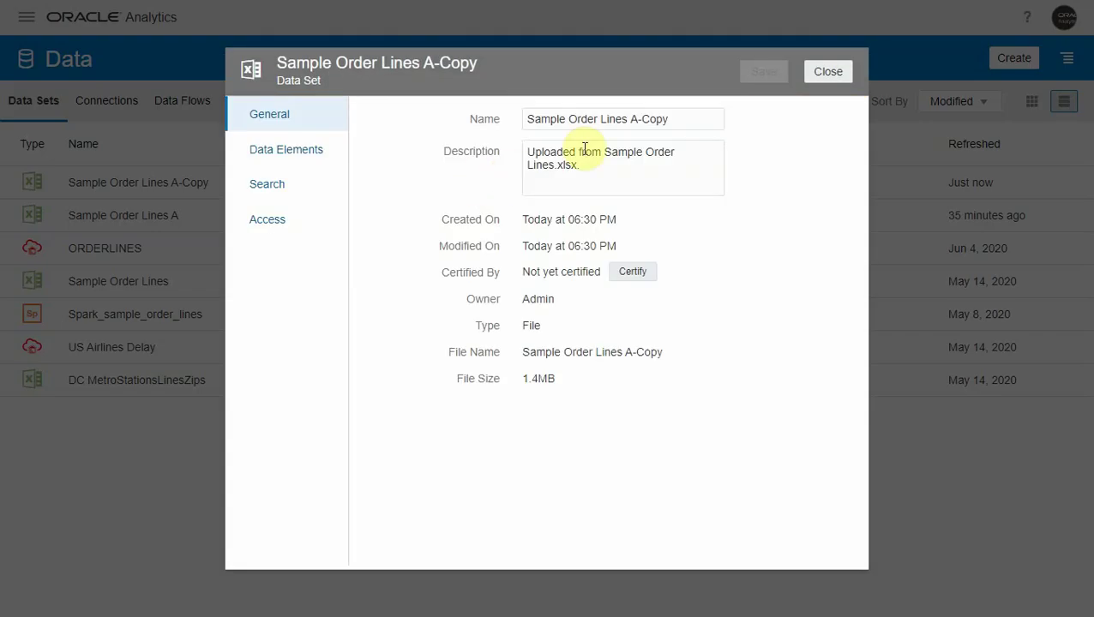
left_click(679, 122)
key("BackSpace")
key("BackSpace")
key("BackSpace")
type("B")
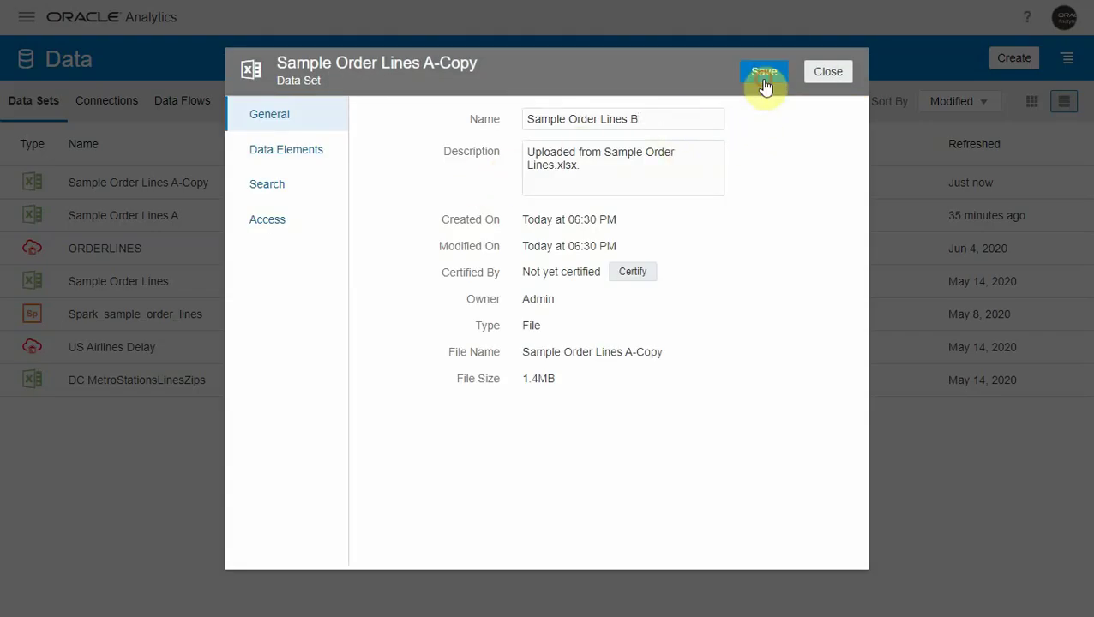
left_click(763, 74)
left_click(828, 74)
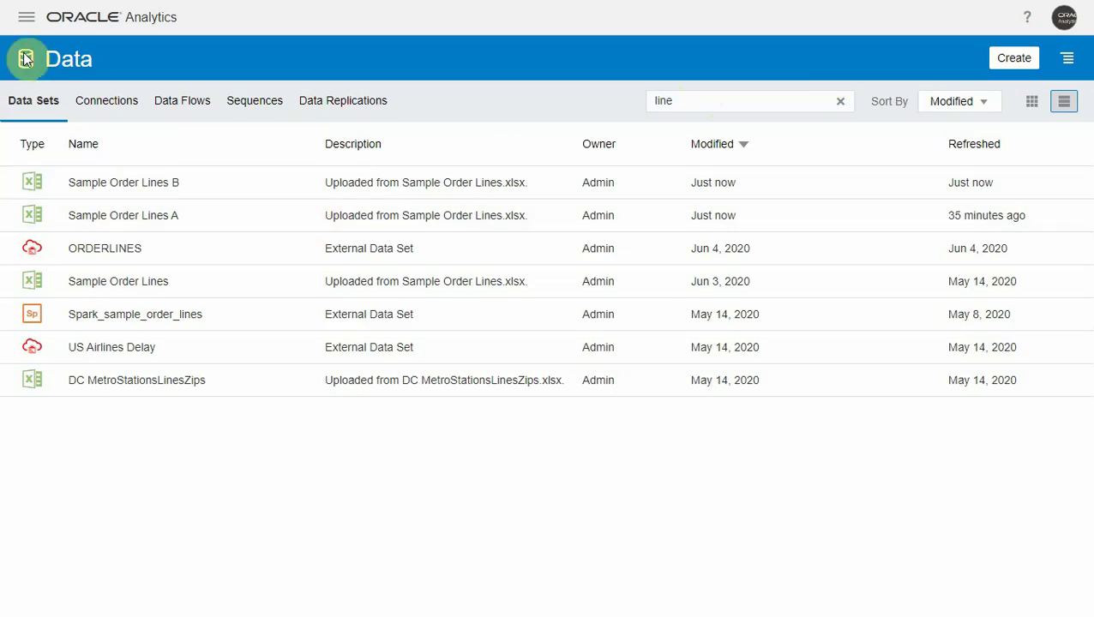
Reopen the Percent of Total workbook and start adding another data set.
left_click(20, 19)
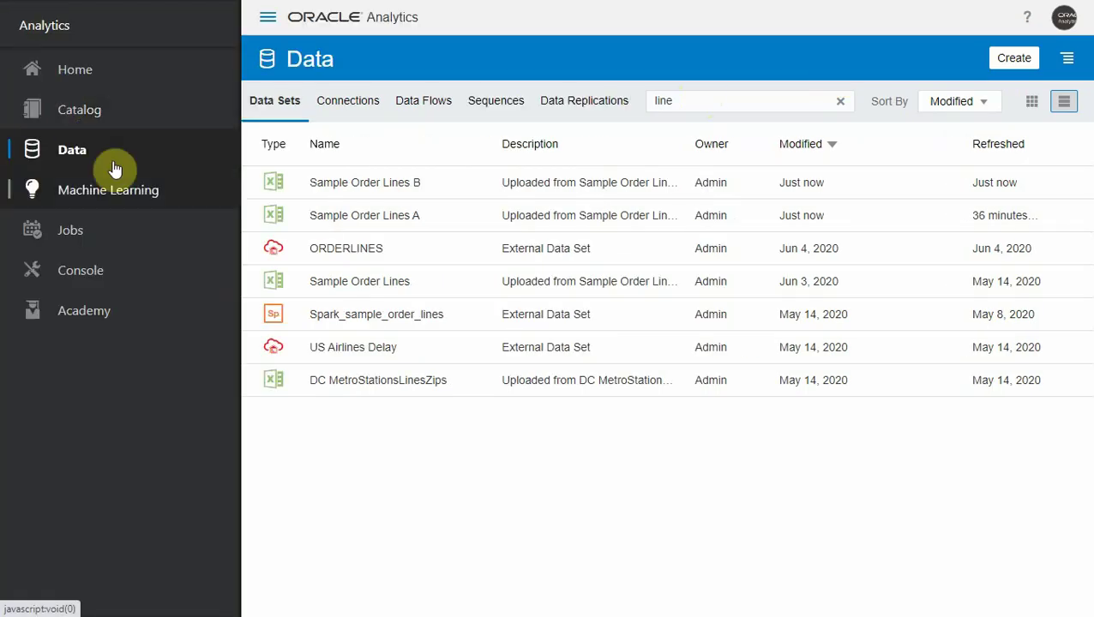
left_click(86, 109)
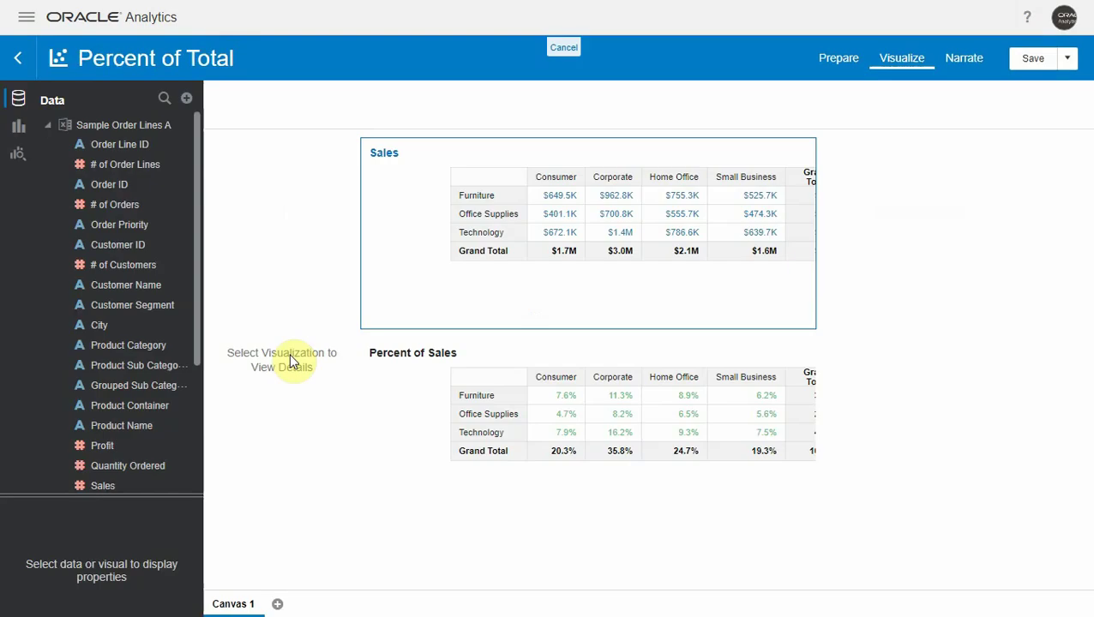
left_click(48, 125)
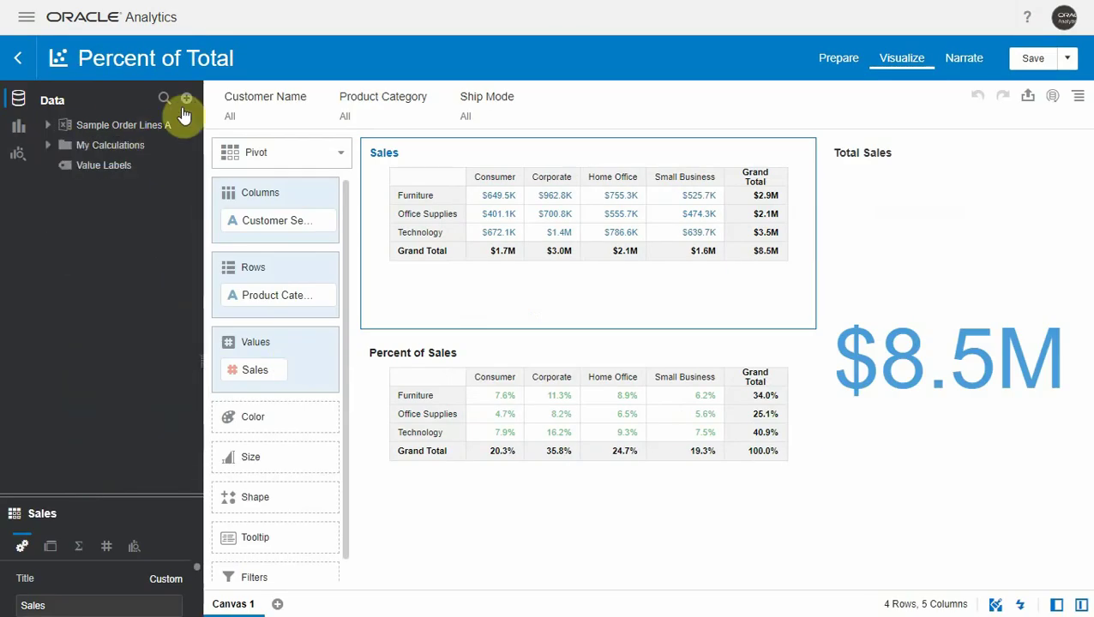
left_click(186, 98)
left_click(217, 123)
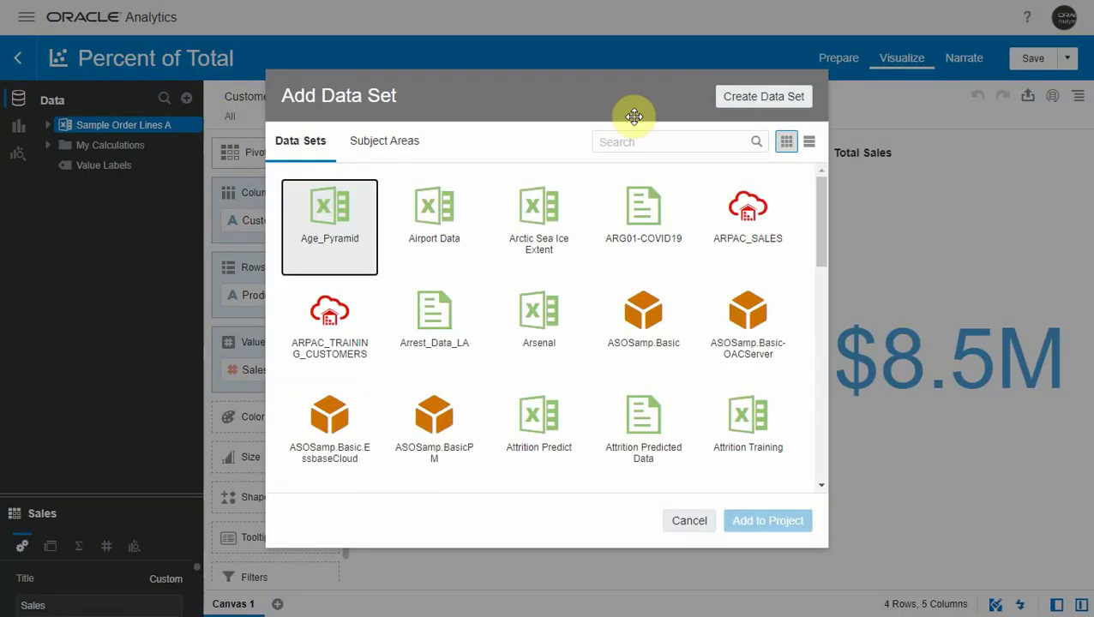
Search 'sampl', add Sample Order Lines B to the workbook, and switch to data preparation.
left_click(649, 138)
type("sampl")
left_click(737, 214)
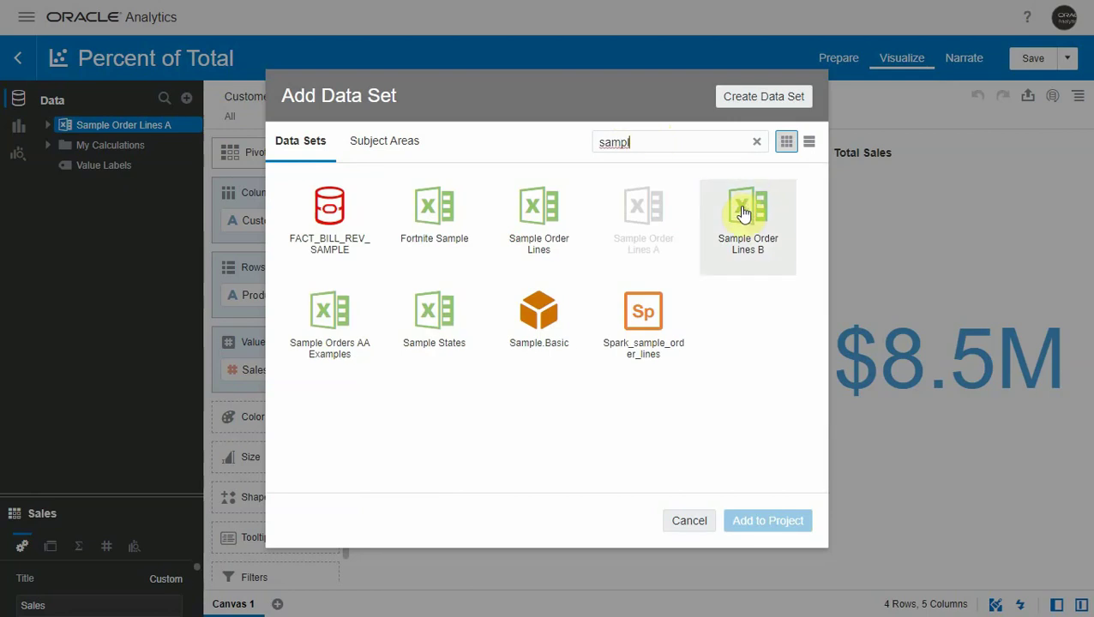
left_click(780, 525)
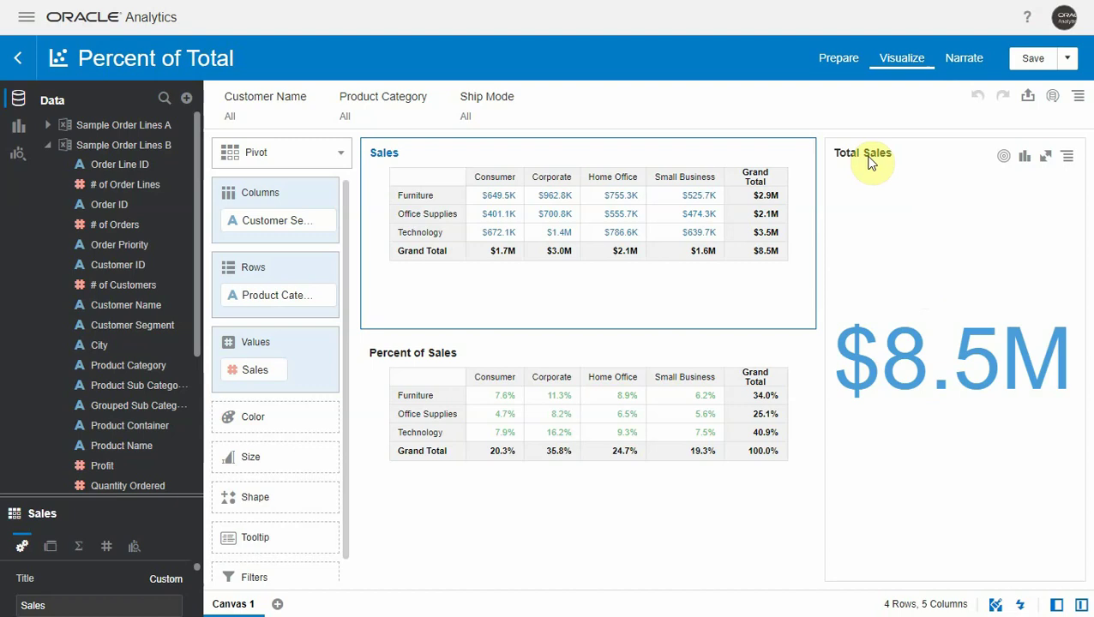
left_click(840, 61)
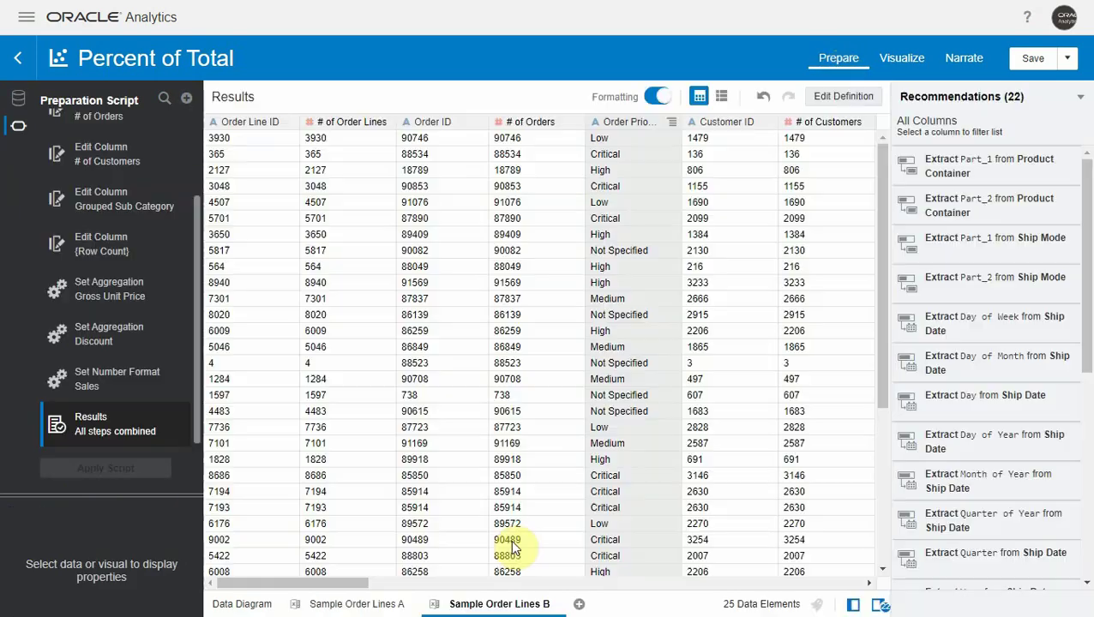
Delete the remaining City match so Sample Order Lines A and B are unconnected.
left_click(242, 604)
left_click(649, 354)
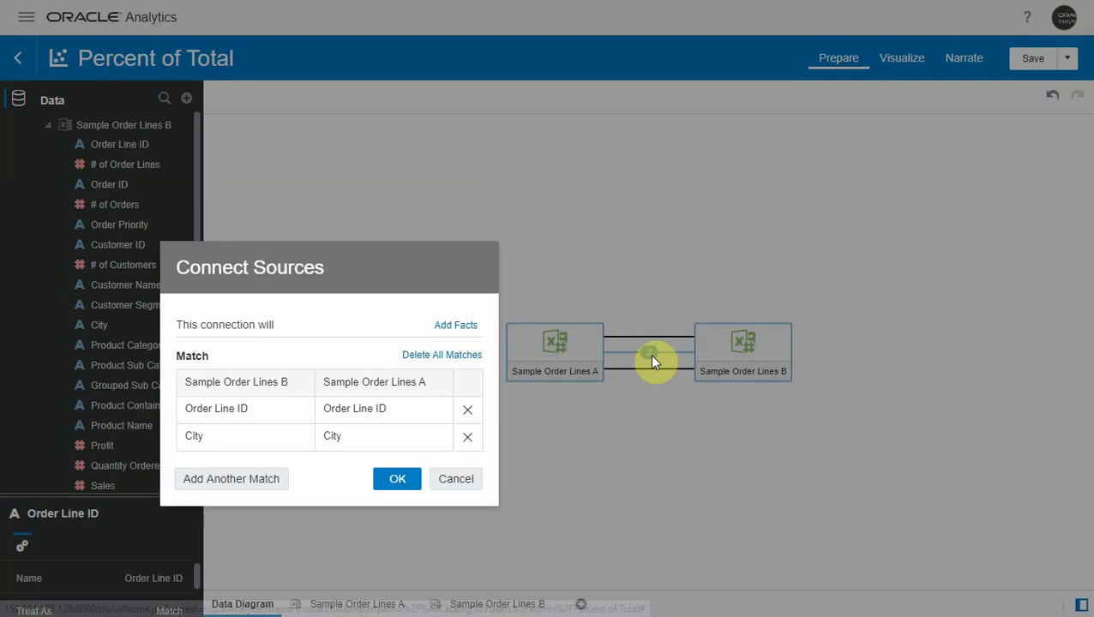
left_click(470, 414)
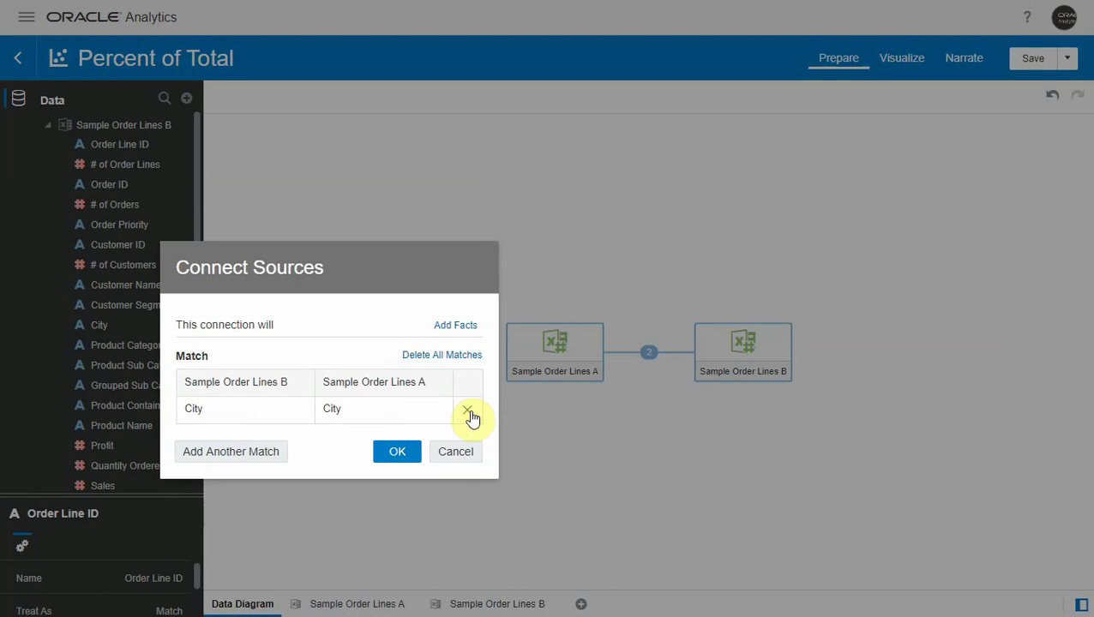
left_click(411, 452)
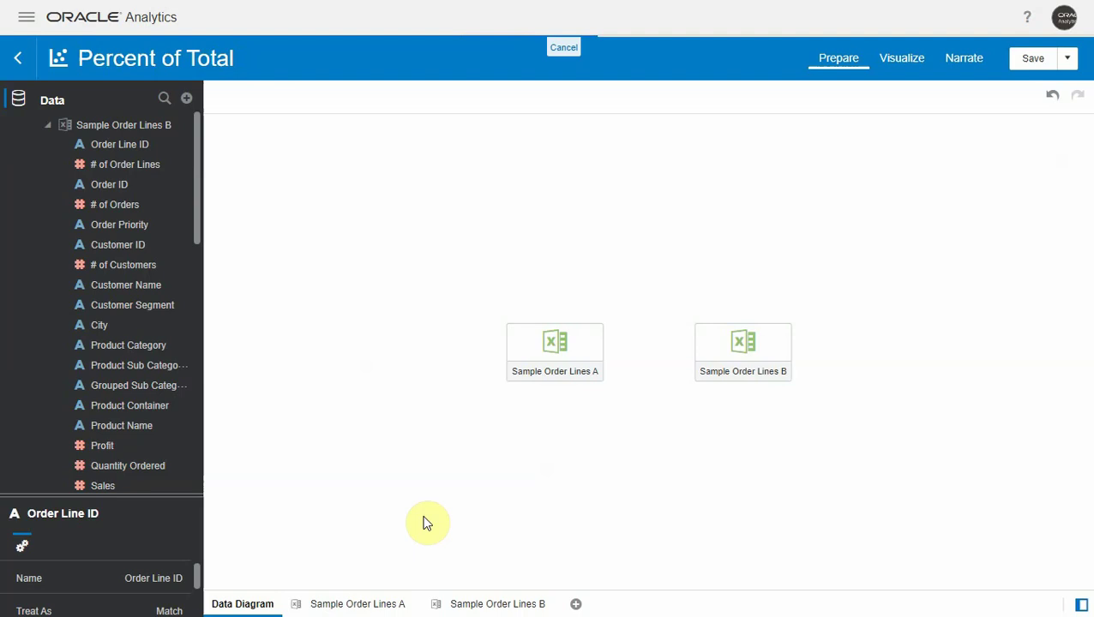
Add a 'Dummy Column' with expression 1 to Sample Order Lines A and apply the script.
left_click(373, 604)
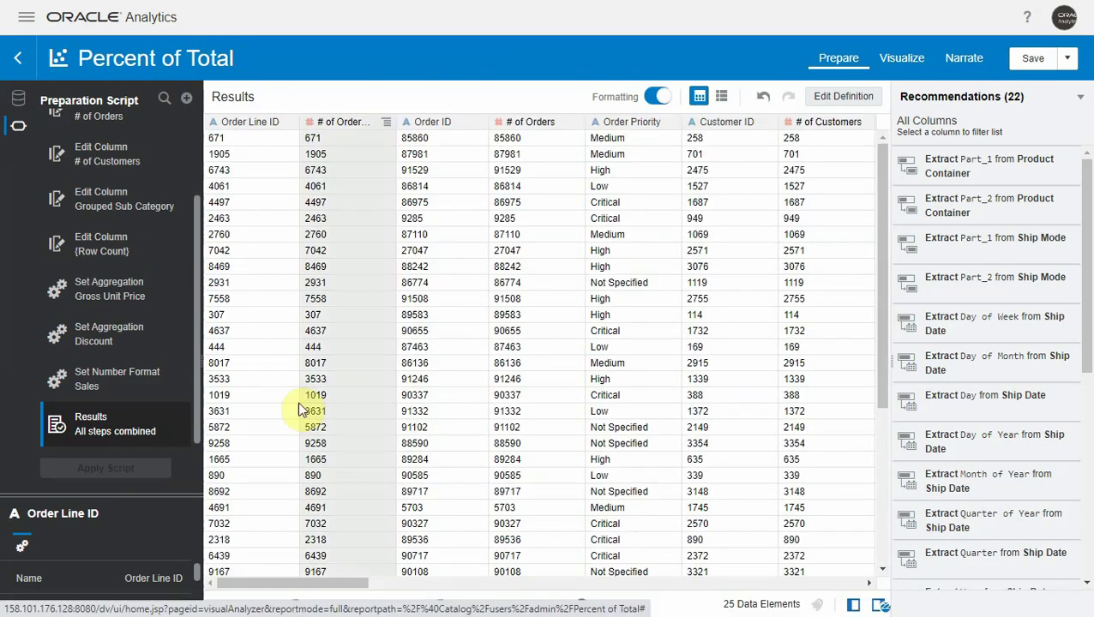
left_click(186, 98)
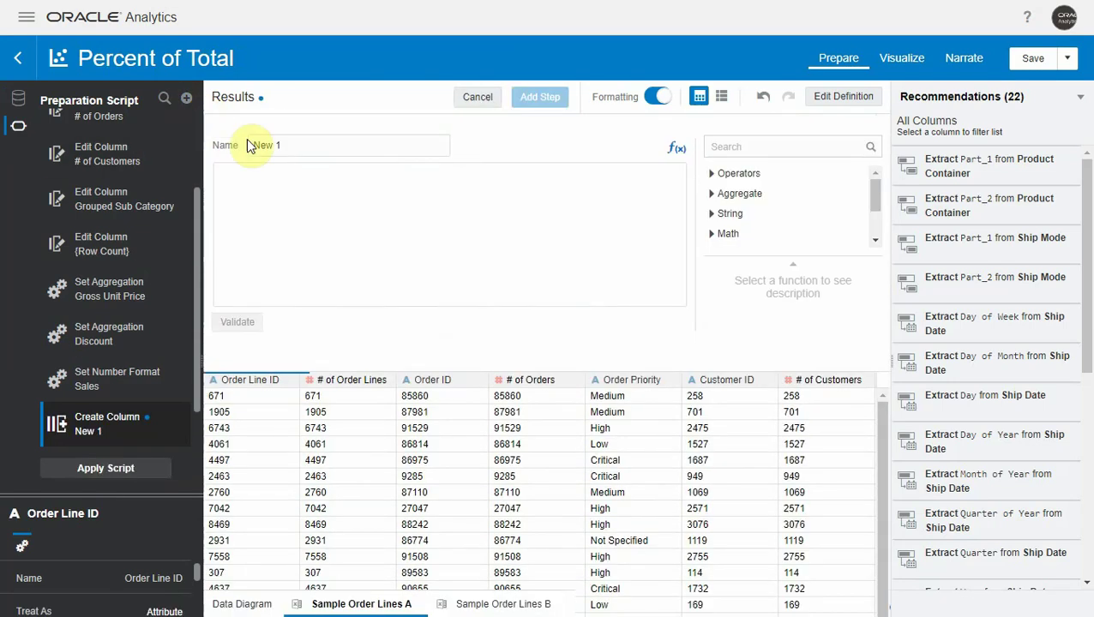
type("Dummy Column")
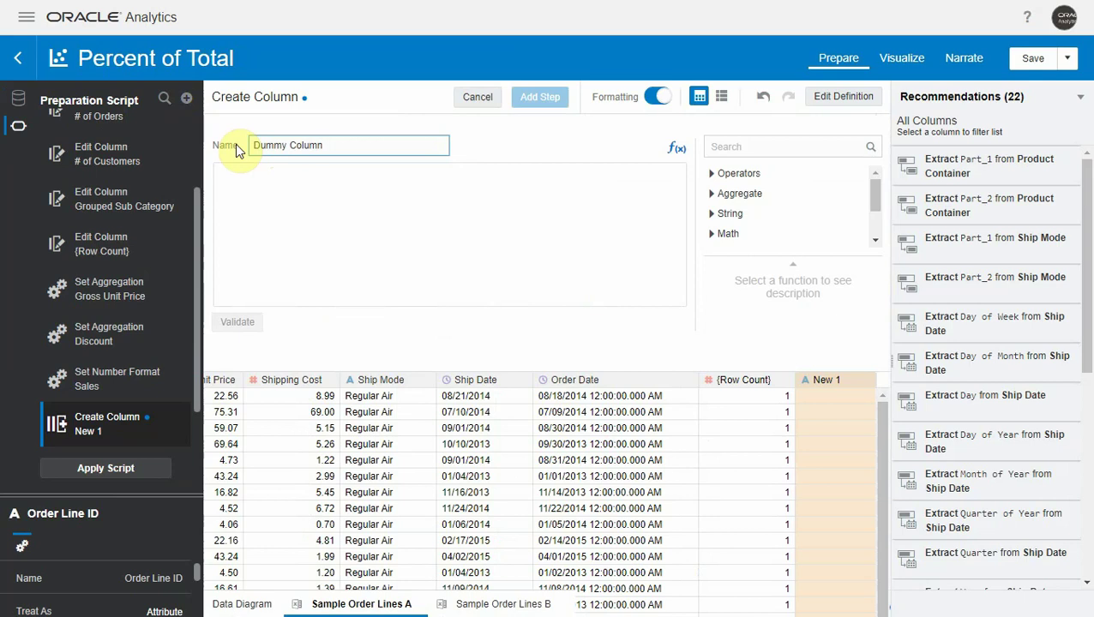
left_click(243, 188)
type("1")
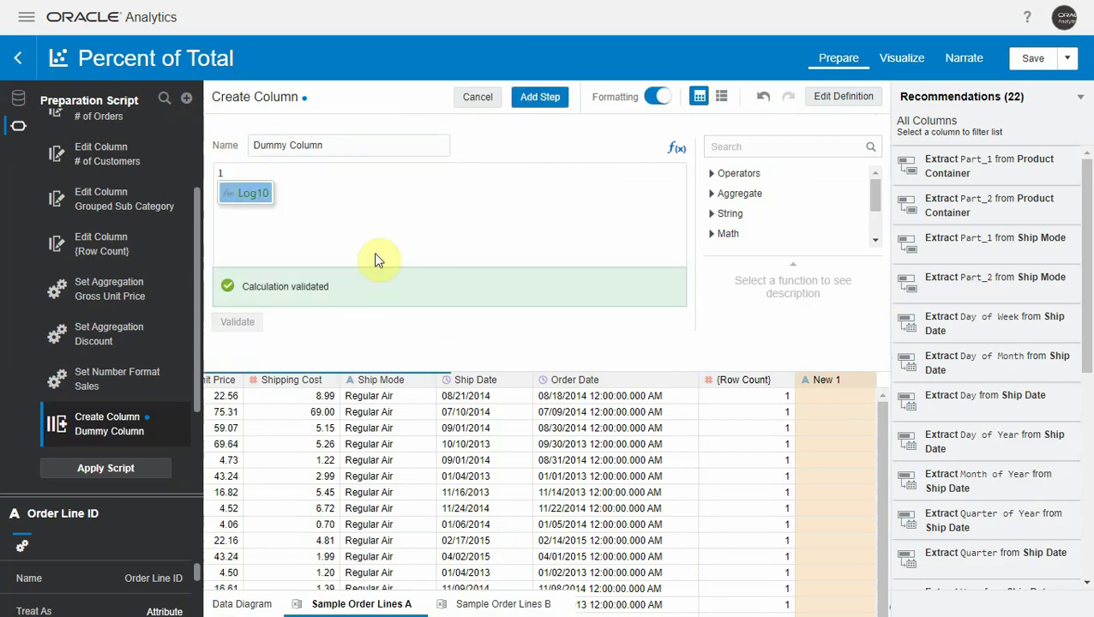
left_click(525, 100)
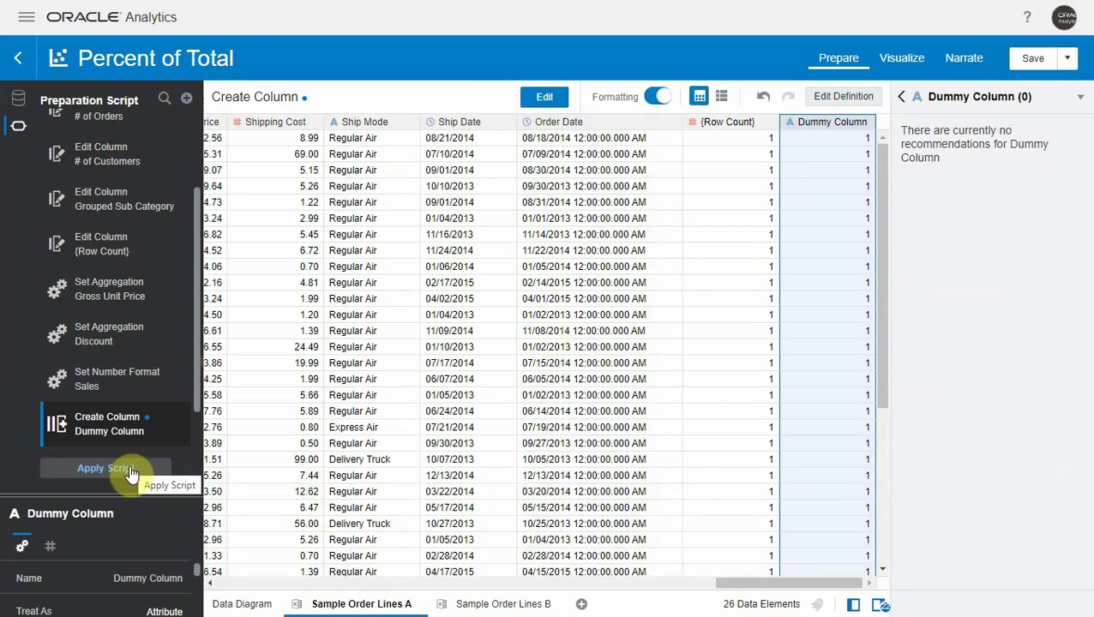
left_click(130, 468)
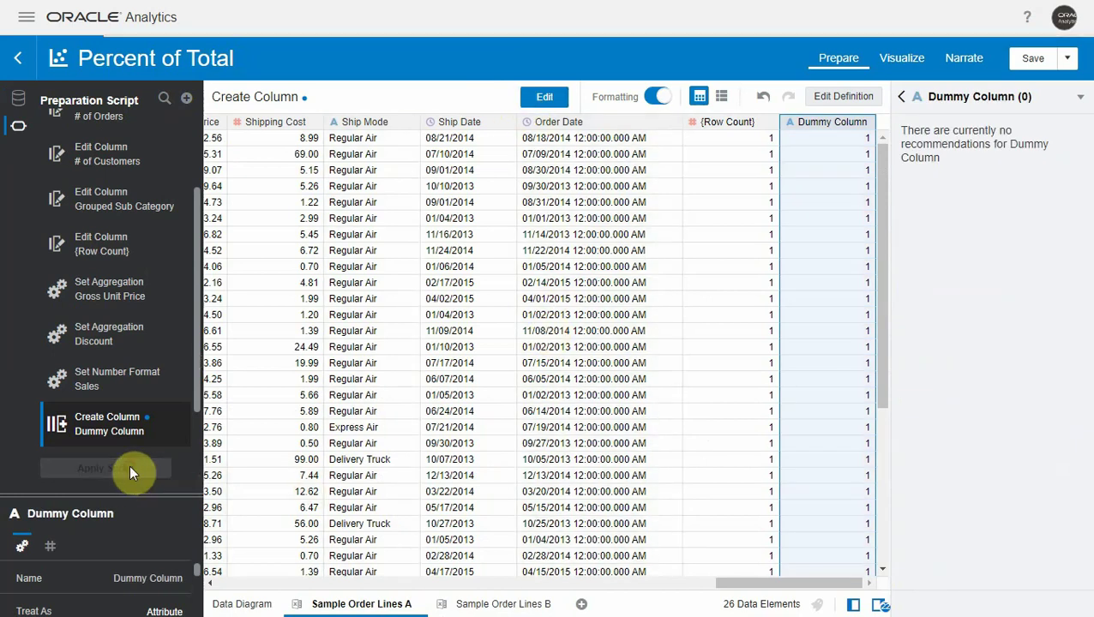
Add a column named 'Dummy' with expression 1 to Sample Order Lines B and apply the script.
left_click(505, 602)
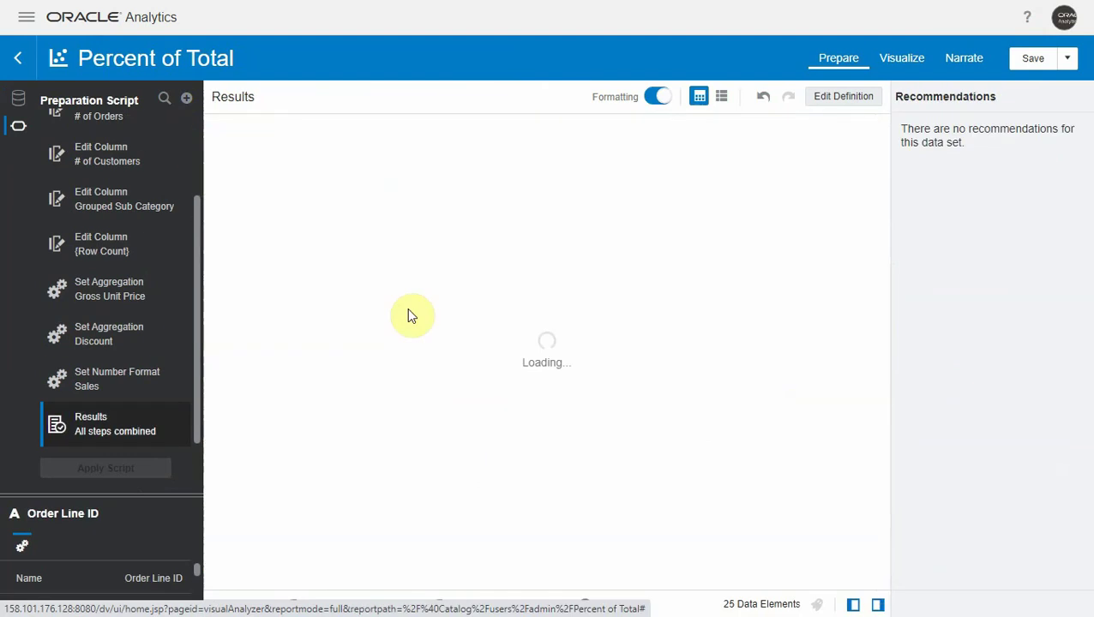
left_click(186, 97)
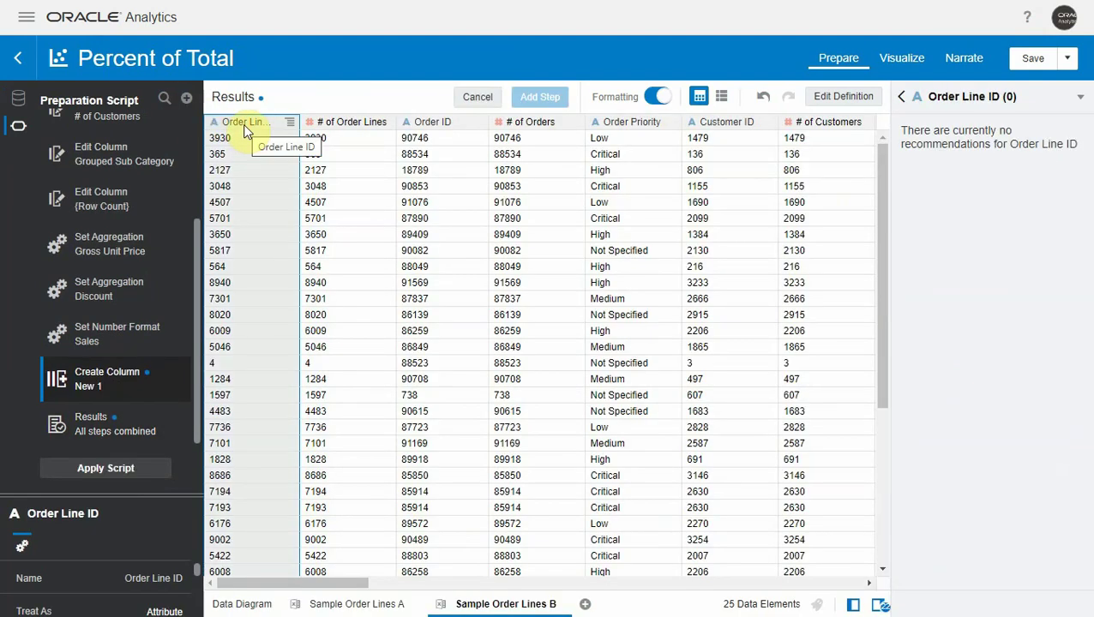
triple_click(280, 142)
type("Dummy")
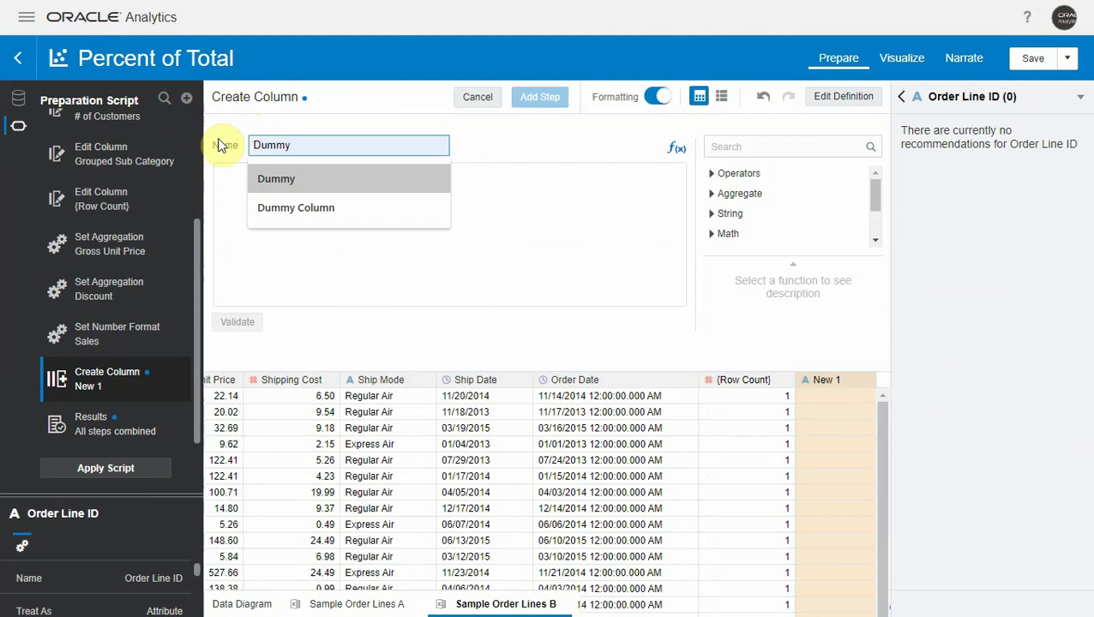
key("Tab")
type("1")
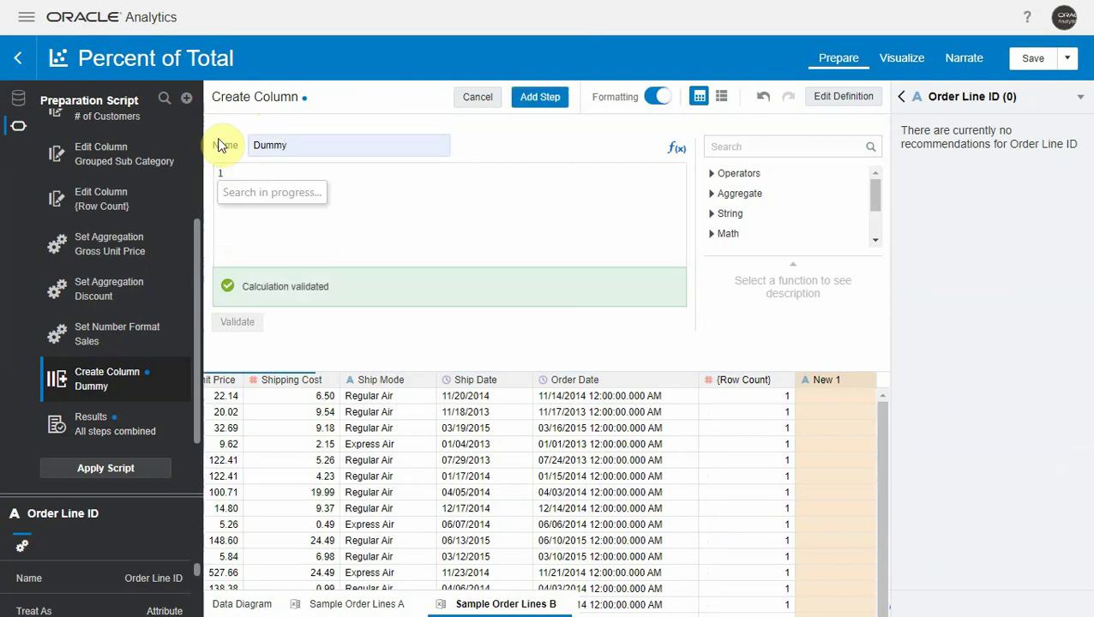
left_click(546, 103)
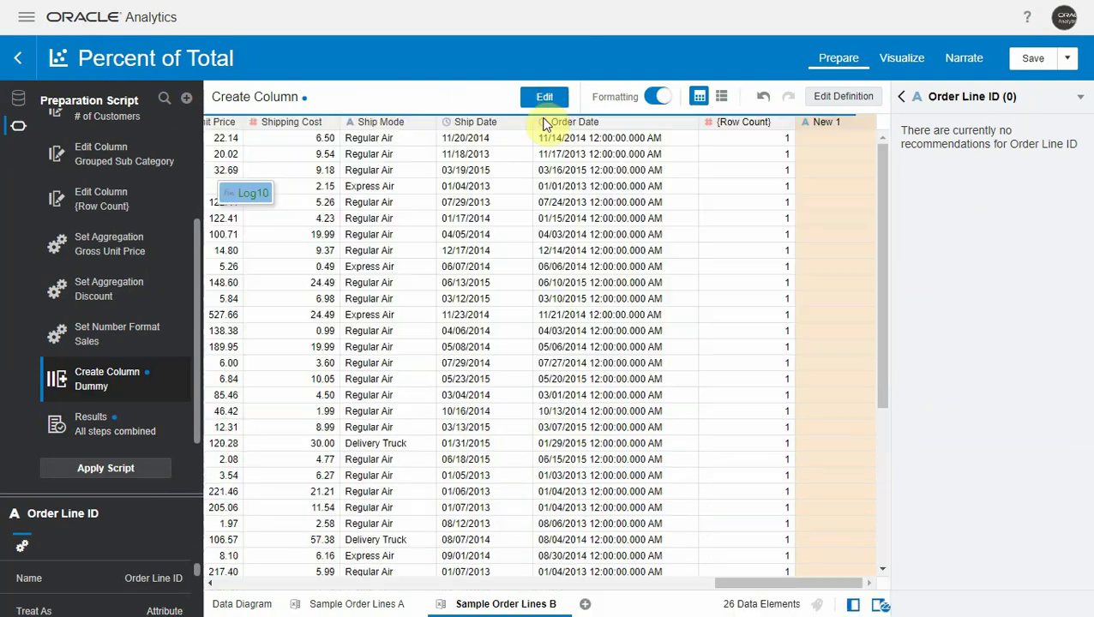
left_click(141, 472)
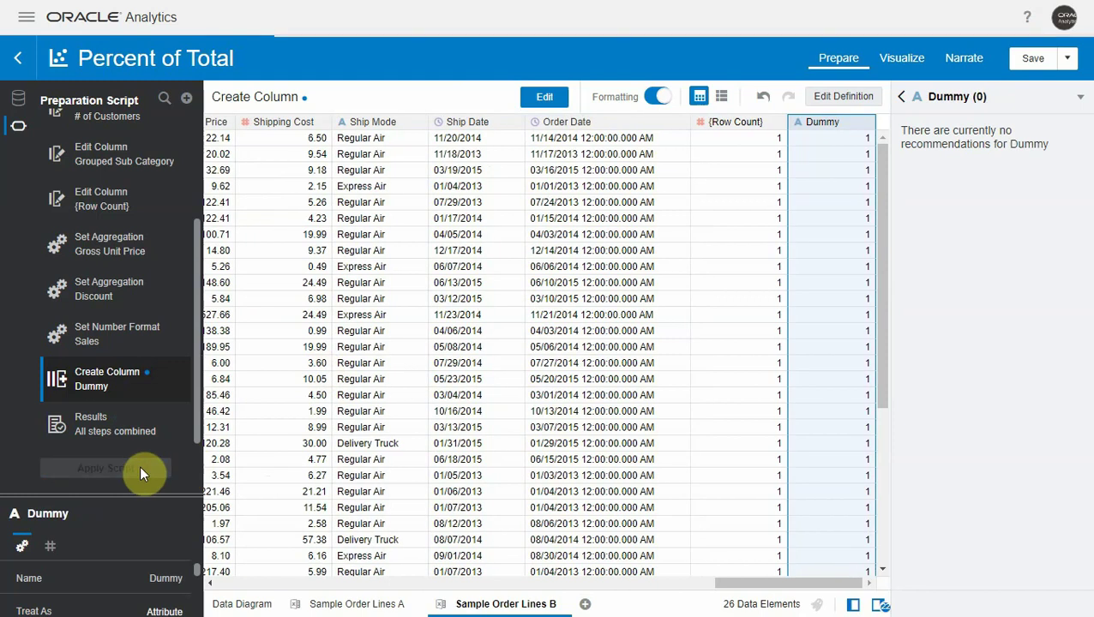
Join the datasets with one match: Sample Order Lines B Dummy to Sample Order Lines A Dummy Column.
left_click(255, 604)
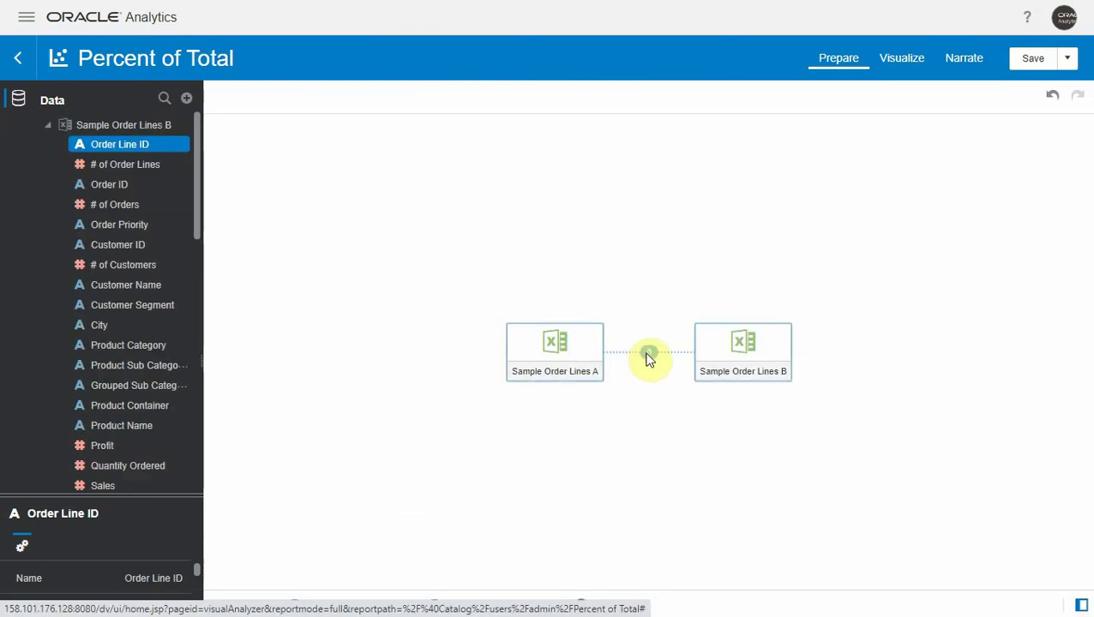
left_click(647, 356)
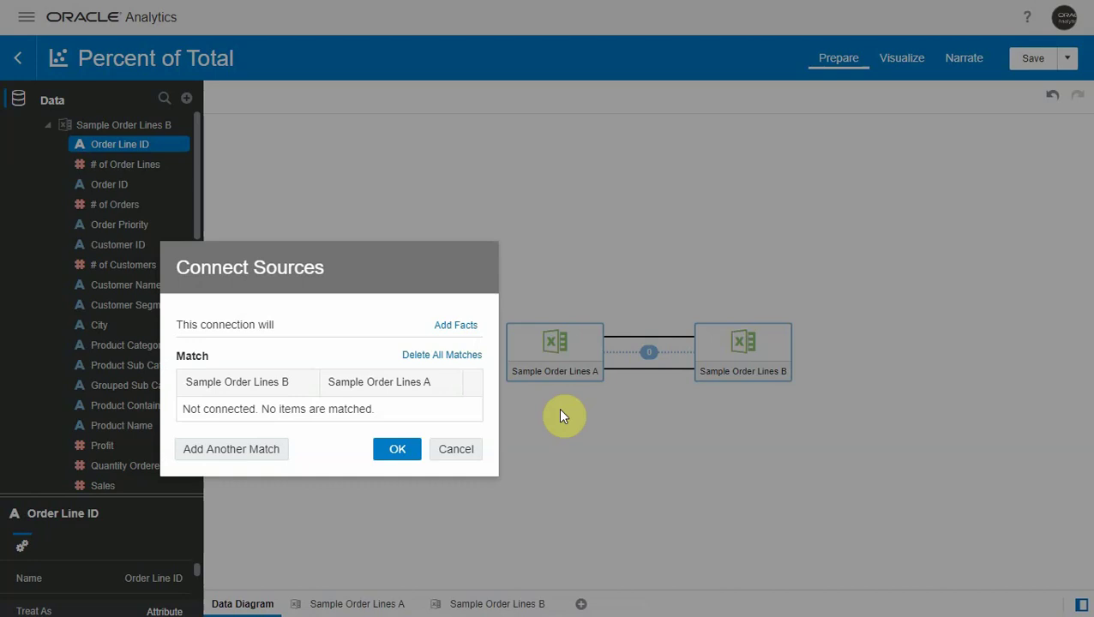
left_click(263, 447)
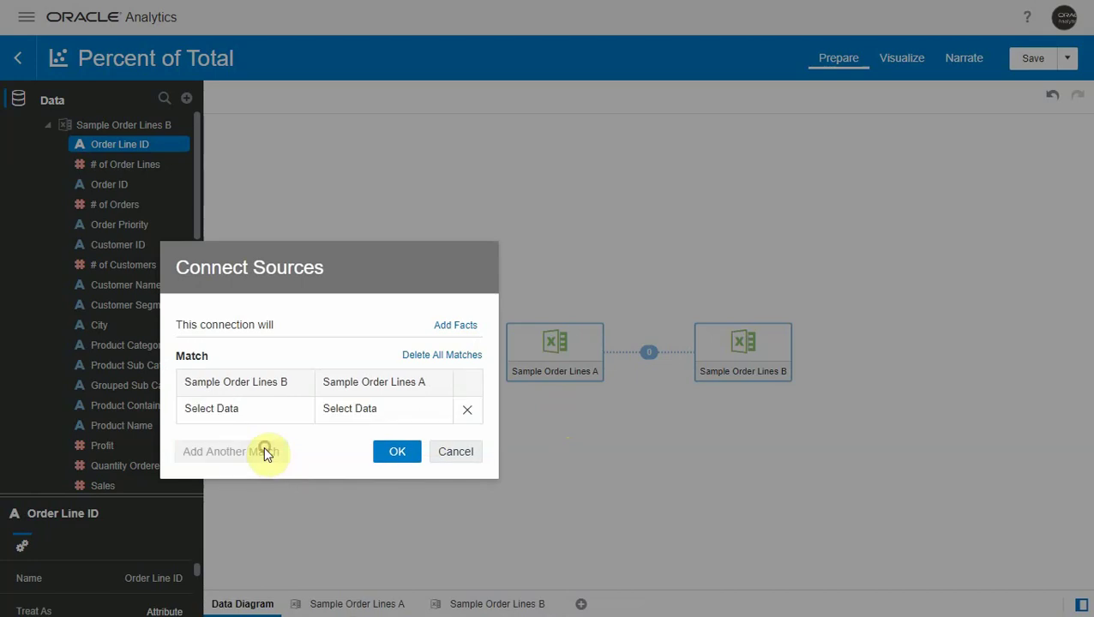
left_click(300, 411)
left_click_drag(399, 237, 393, 379)
left_click(246, 377)
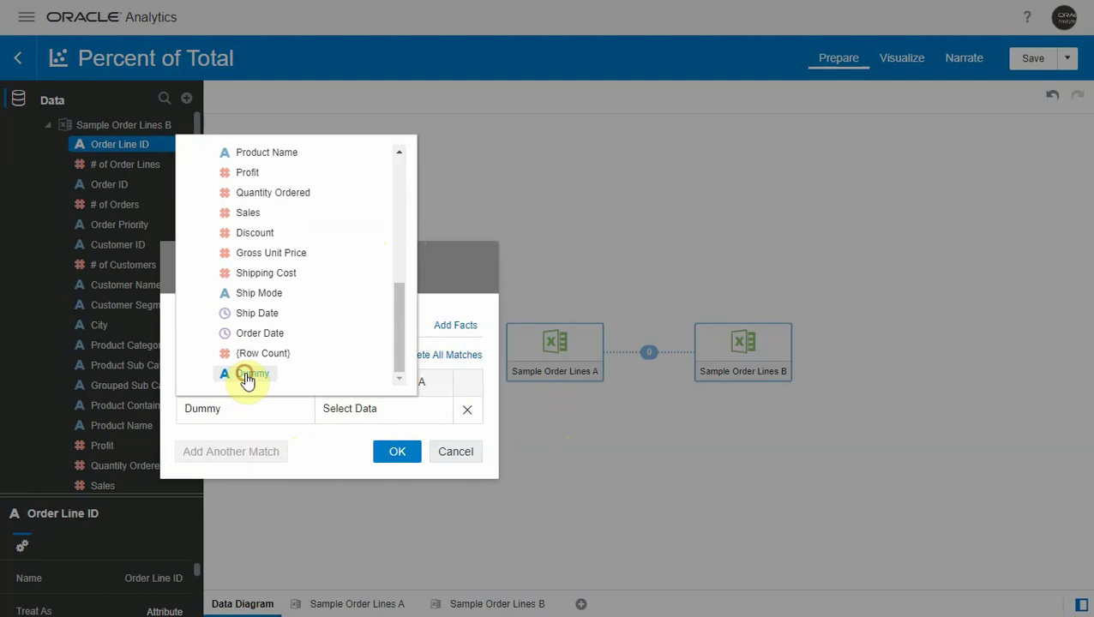
left_click(402, 411)
left_click_drag(534, 286, 528, 364)
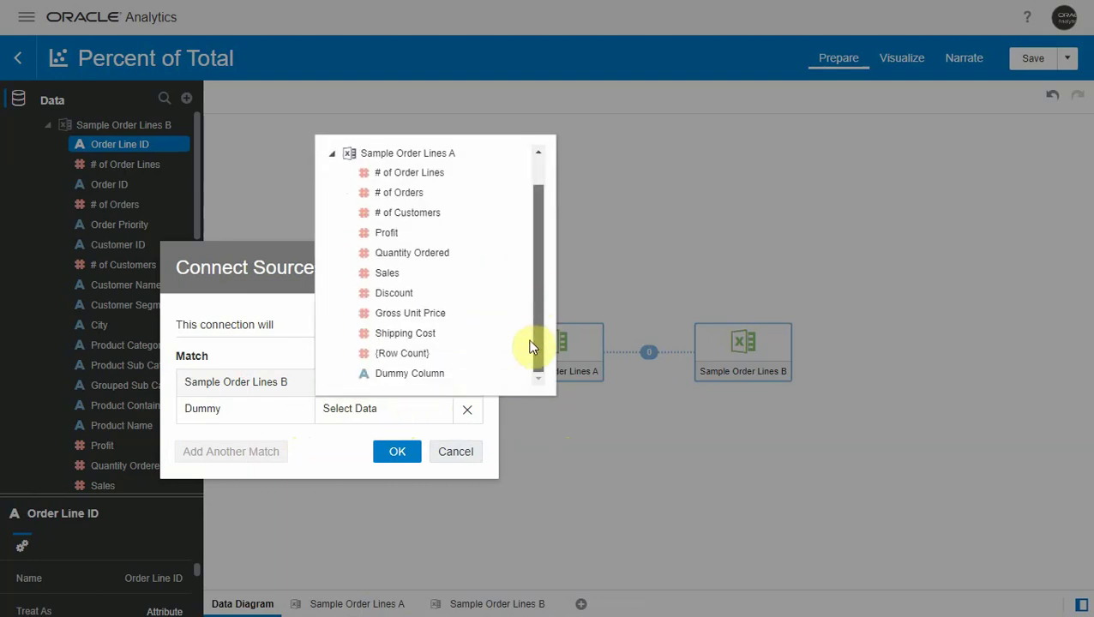
left_click(406, 378)
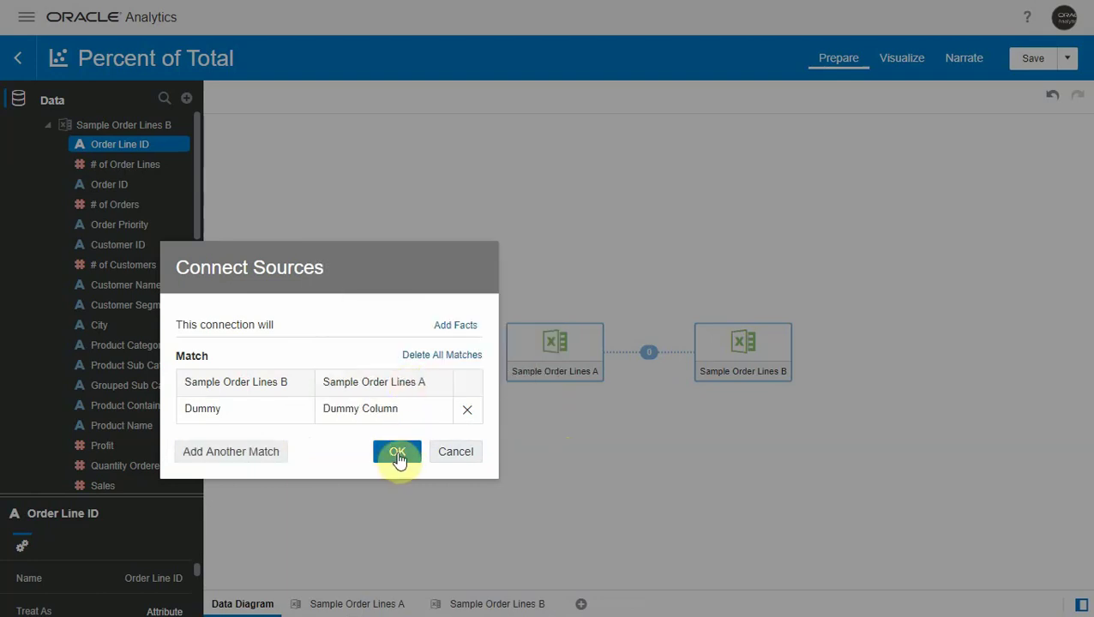
left_click(397, 459)
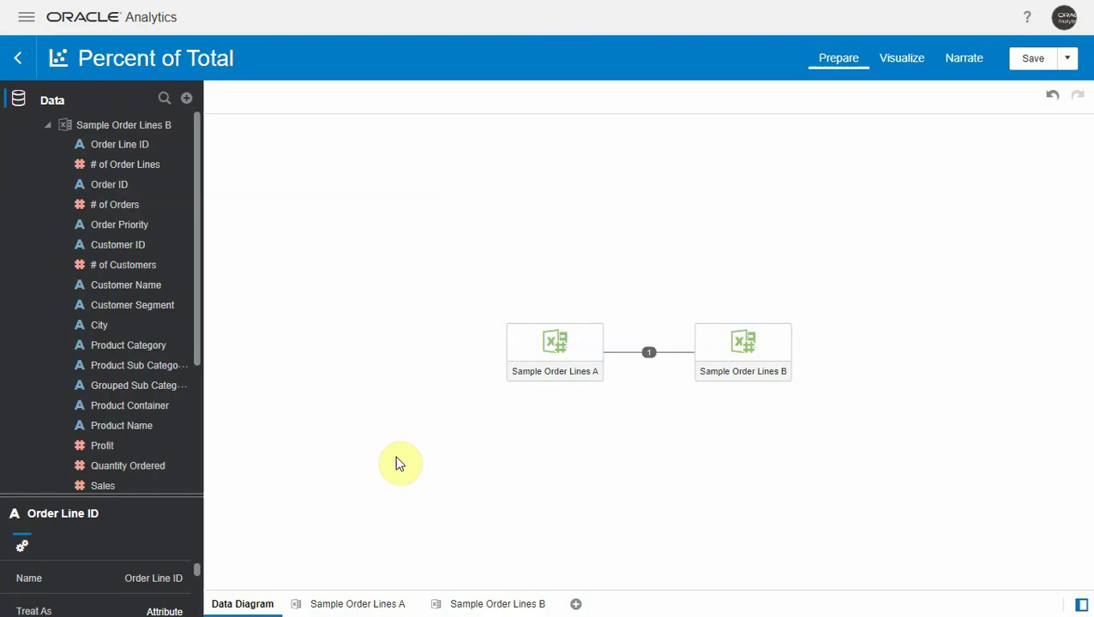
Duplicate the Total Sales tile and title the two tiles Total Sales A and Total Sales B.
left_click(895, 73)
right_click(960, 293)
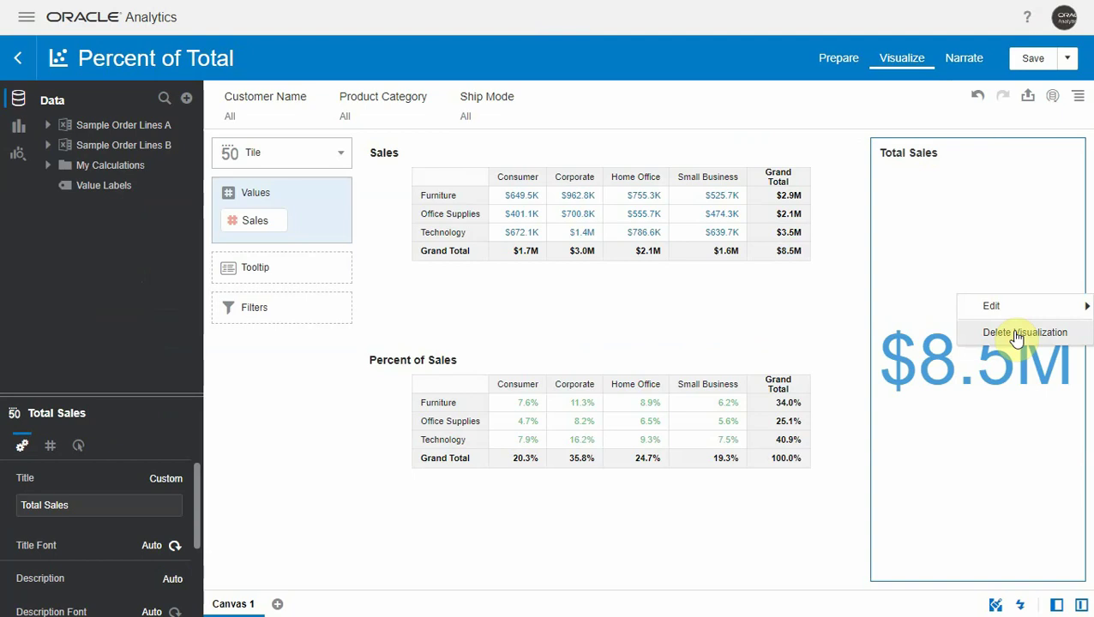
left_click(889, 314)
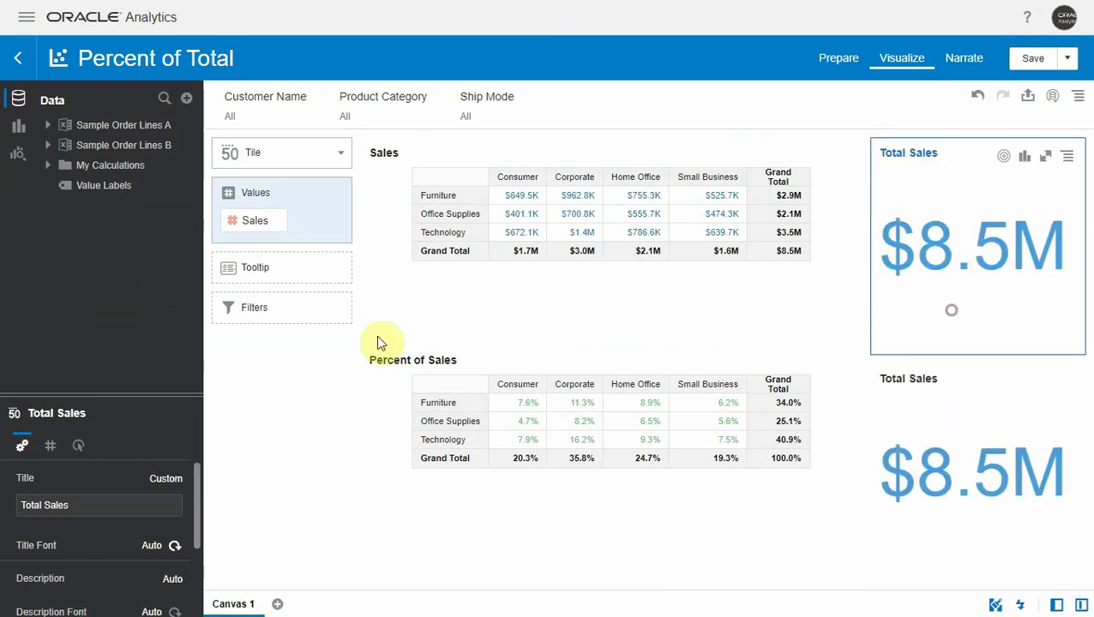
left_click(76, 502)
type("A")
left_click(986, 415)
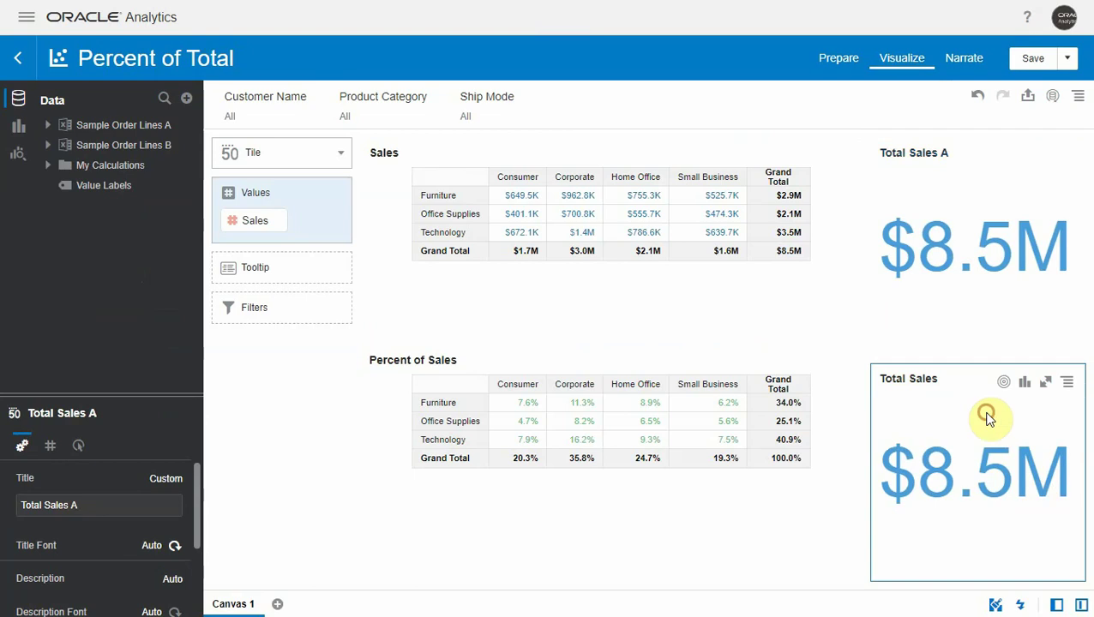
left_click(118, 506)
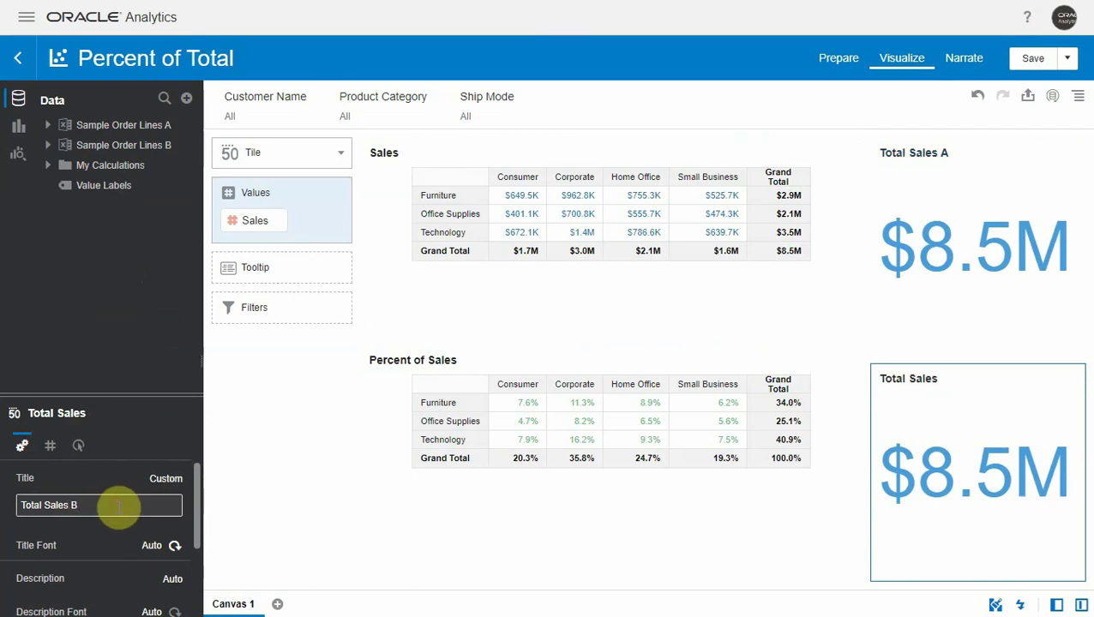
key("Return")
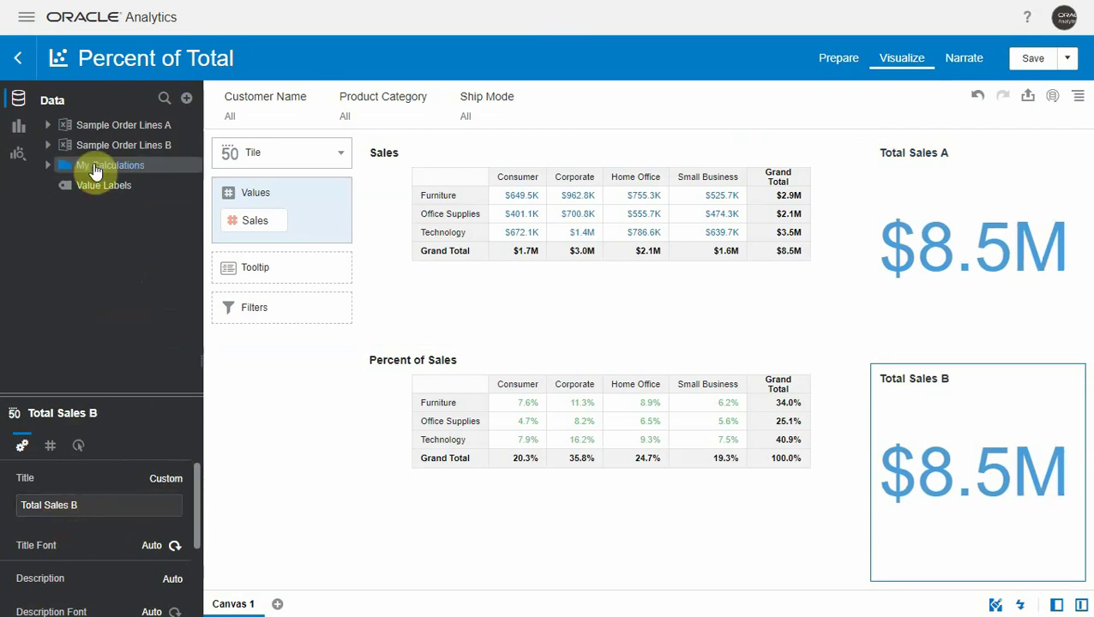
Add a Sample Order Lines B field to the canvas, filter to Express Air, and move Percent of Sales up.
left_click(49, 145)
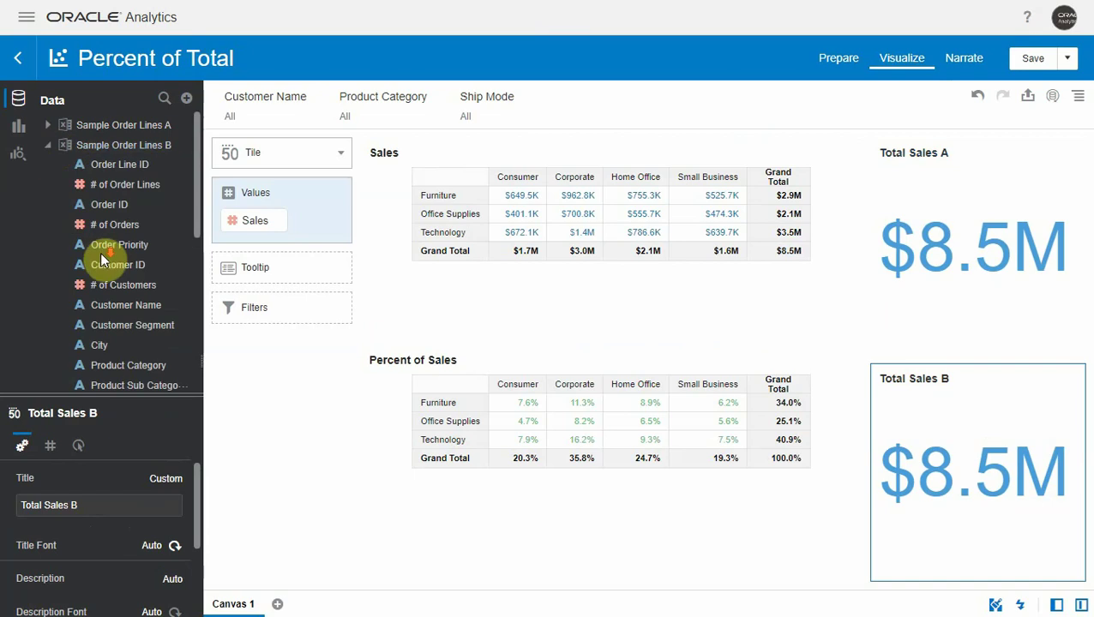
scroll(100, 257, "down", 5)
left_click_drag(103, 291, 257, 227)
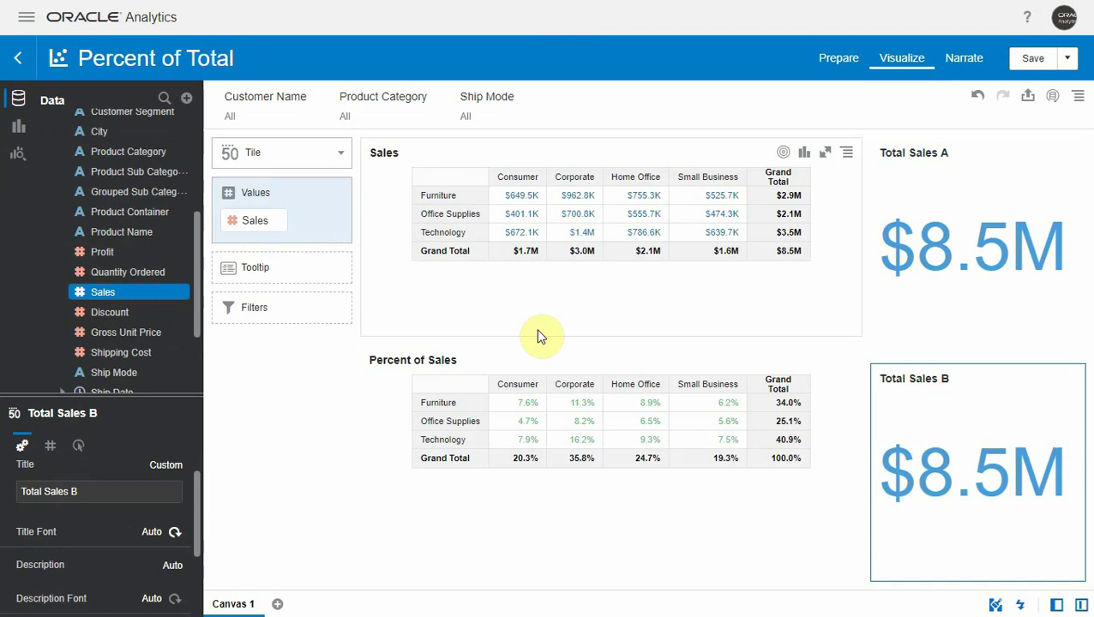
mouse_move(486, 106)
left_click(466, 118)
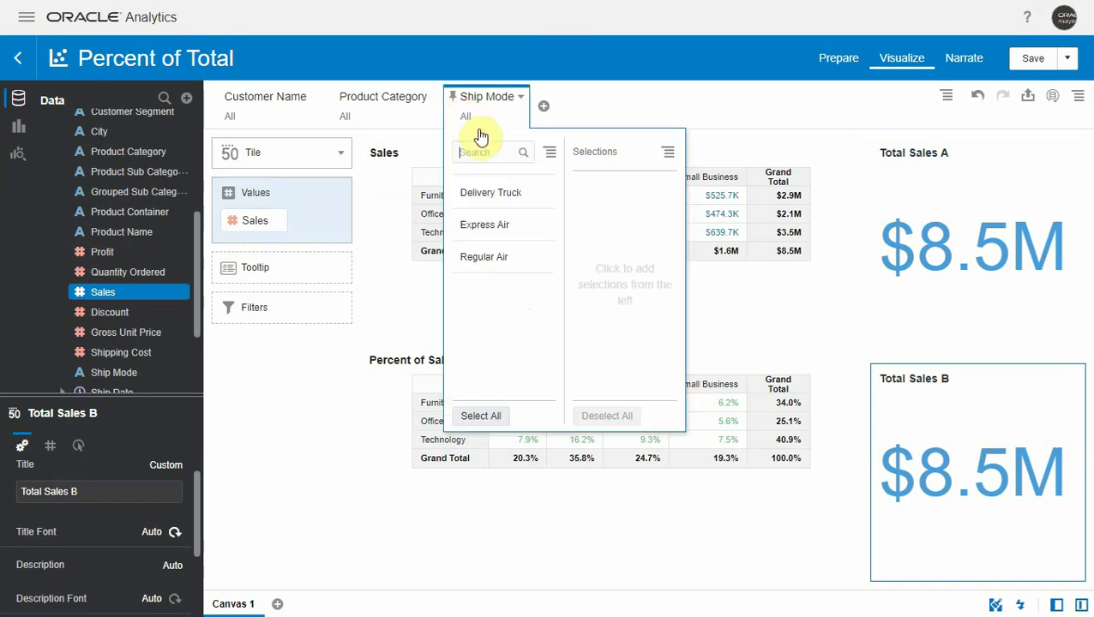
left_click(497, 226)
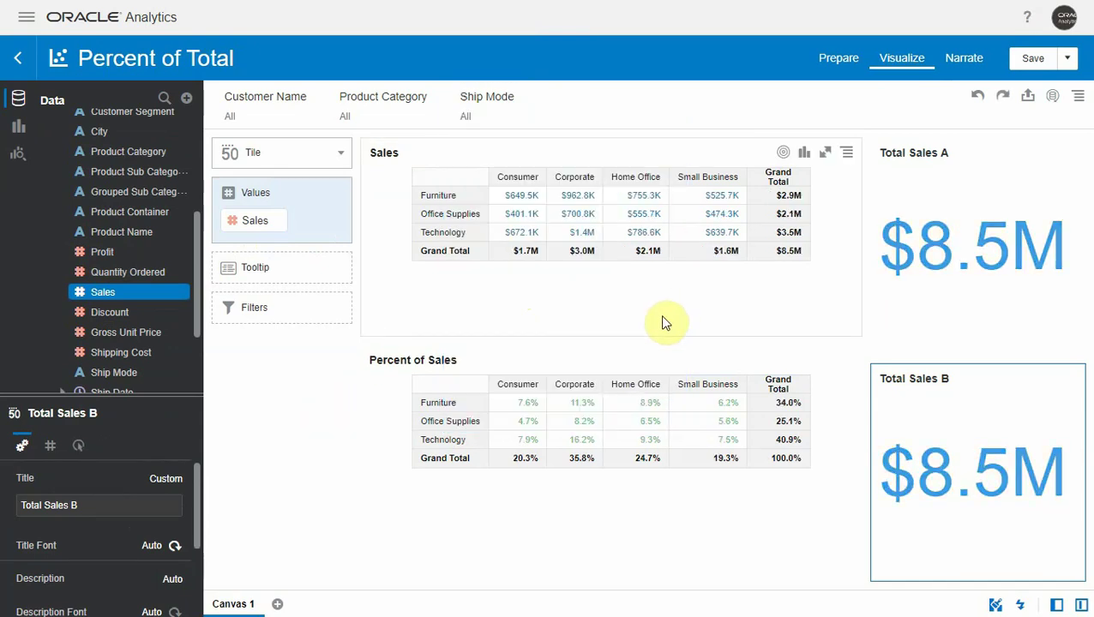
mouse_move(640, 341)
left_mouse_down()
mouse_move(652, 320)
mouse_move(488, 317)
left_mouse_up()
Save calculation Percent of Sales B as lines A Sales / lines B Sales, and copy the Percent of Sales table.
scroll(108, 244, "down", 3)
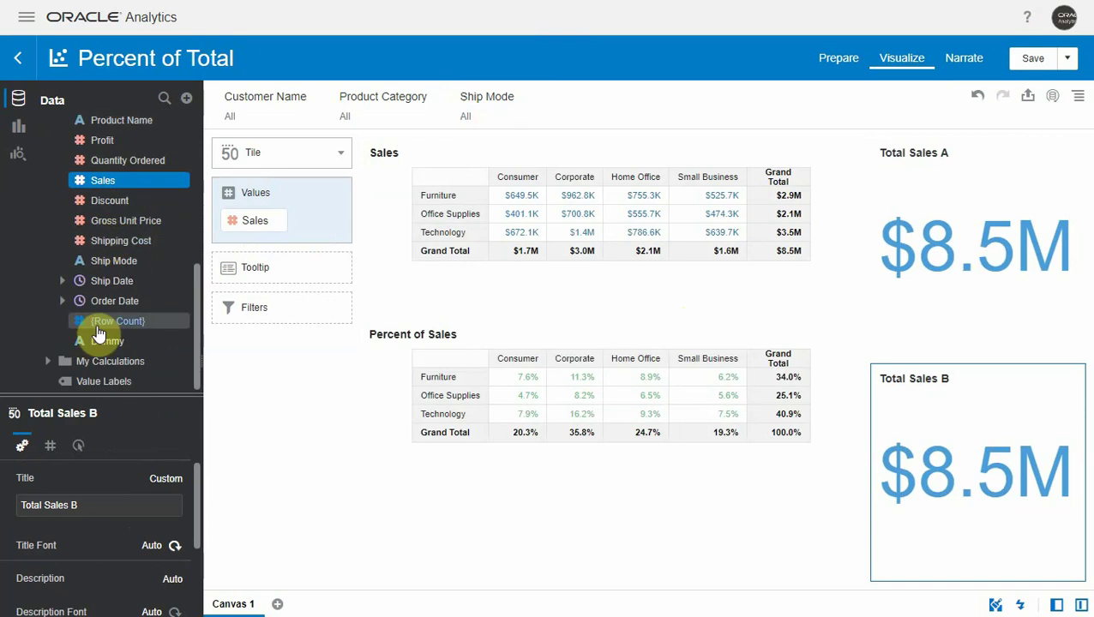
left_click(92, 360)
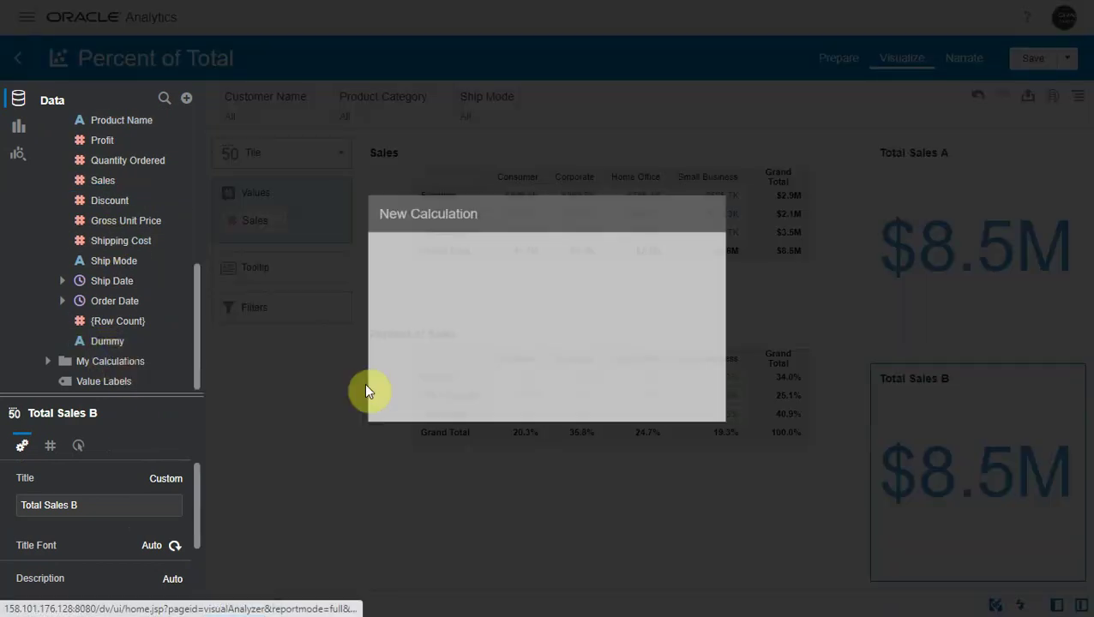
type("Percent of Sales B")
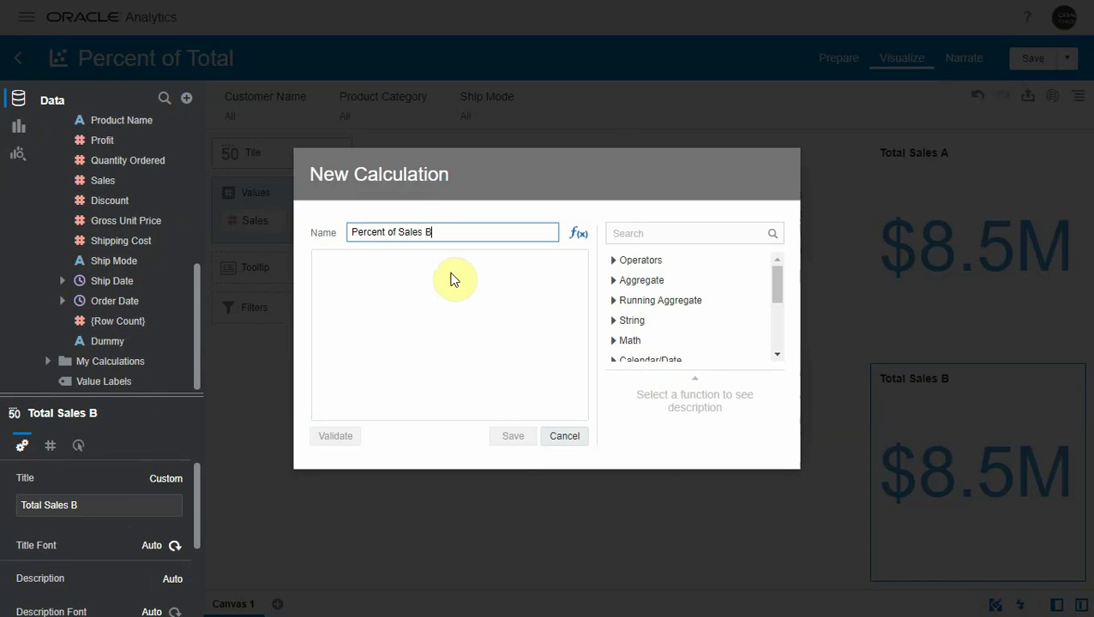
key("Tab")
type("Sa")
key("Down")
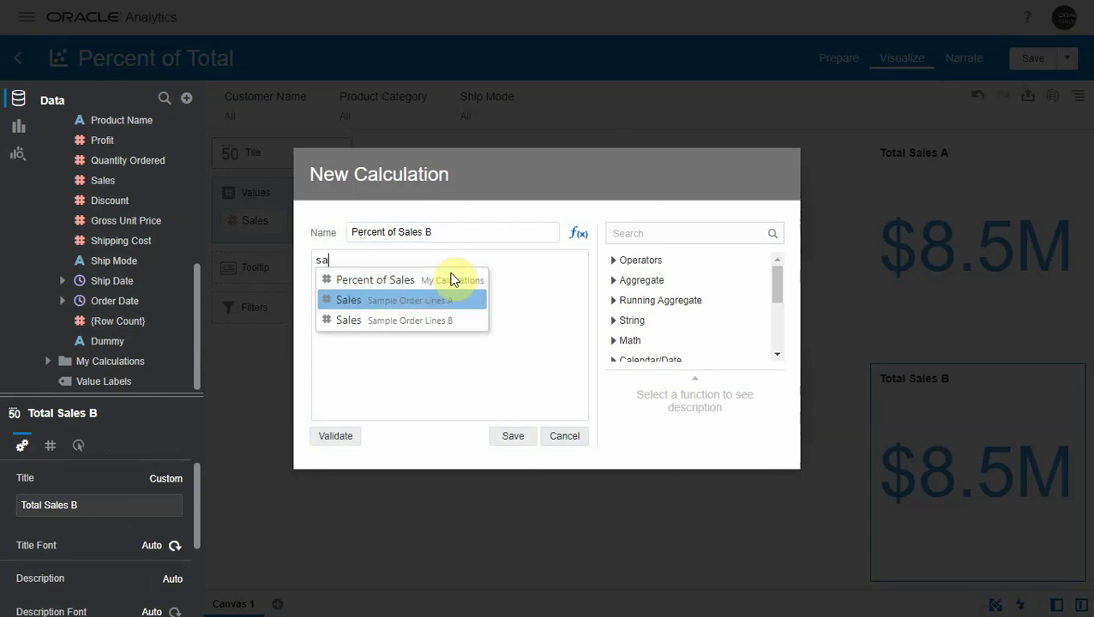
key("Return")
type("a")
key("Down")
key("Down")
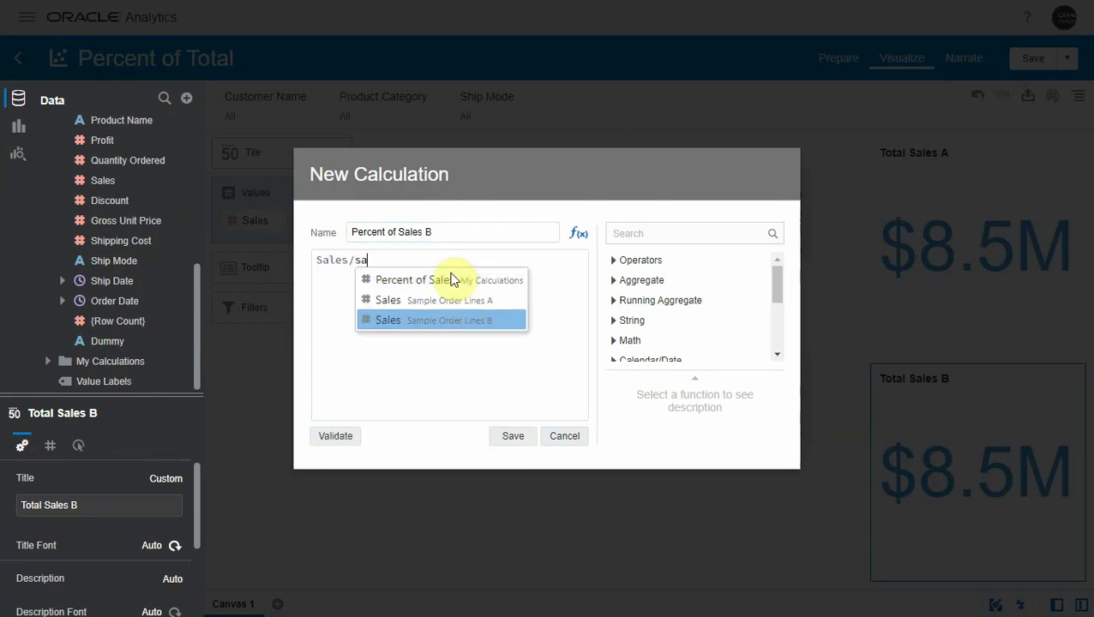
key("Return")
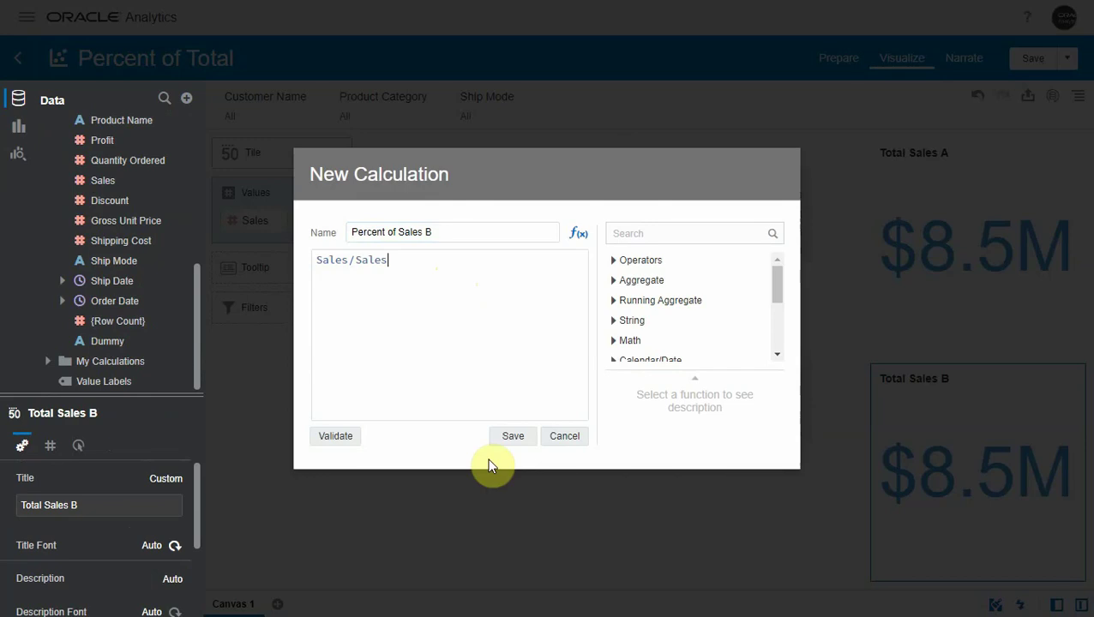
left_click(511, 438)
left_click(660, 485)
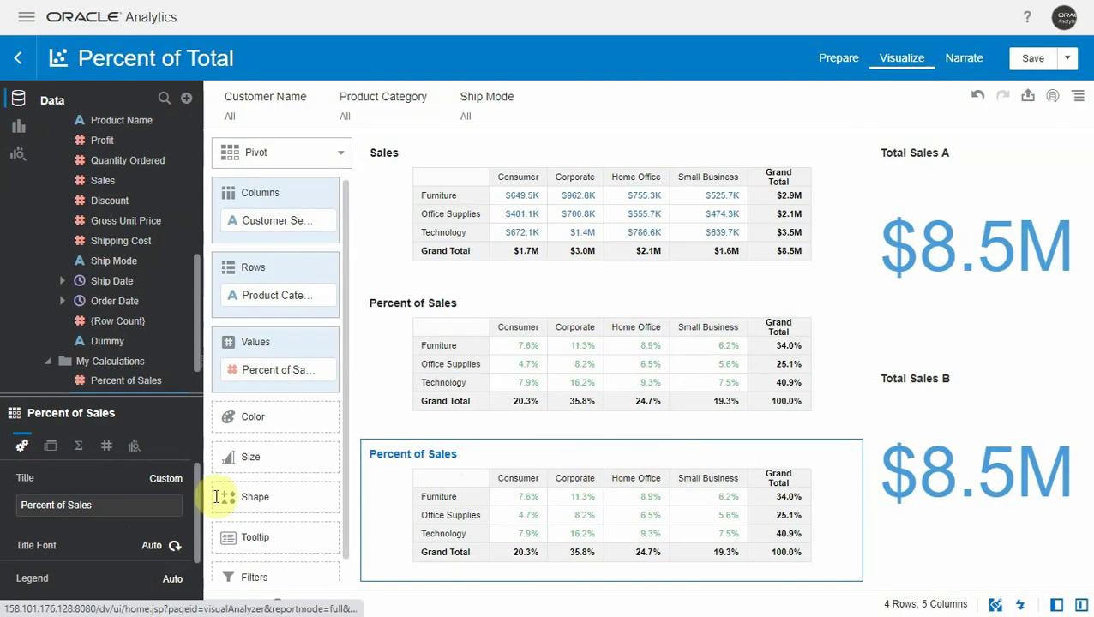
Title the copied table Percent of Sales B and put the Percent of Sales B calculation in its values.
left_click(150, 505)
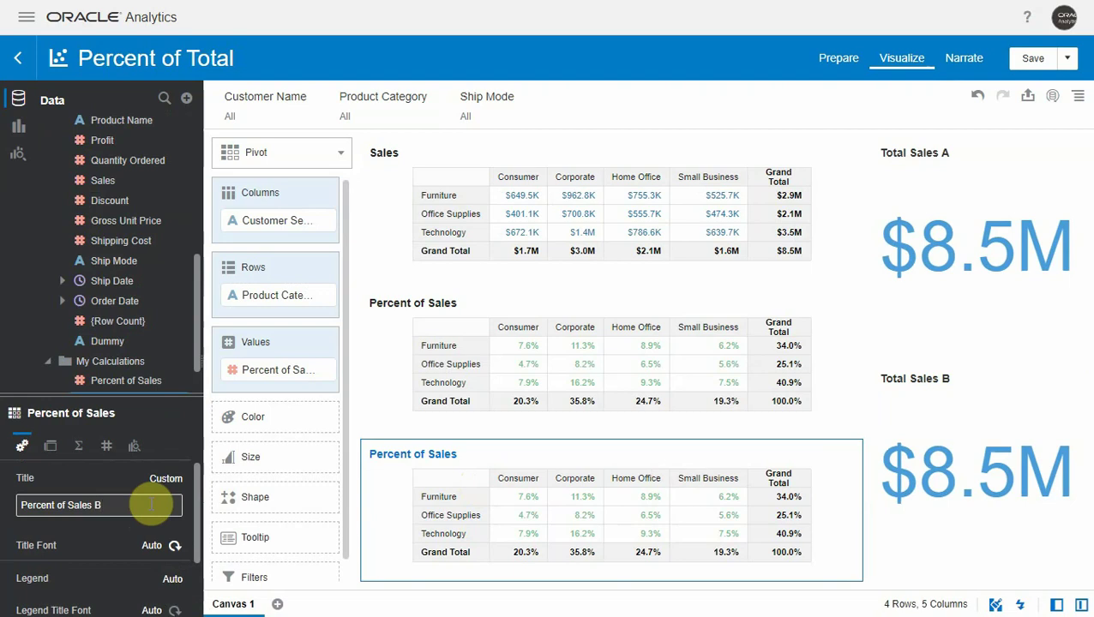
left_click(100, 542)
left_click(50, 446)
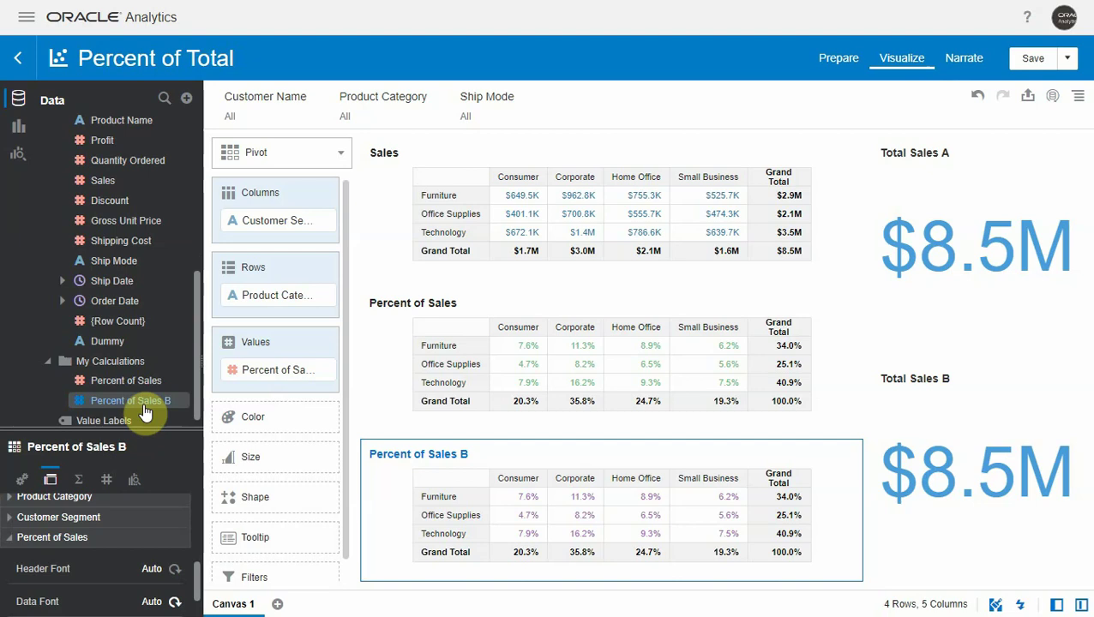
left_click_drag(146, 412, 290, 377)
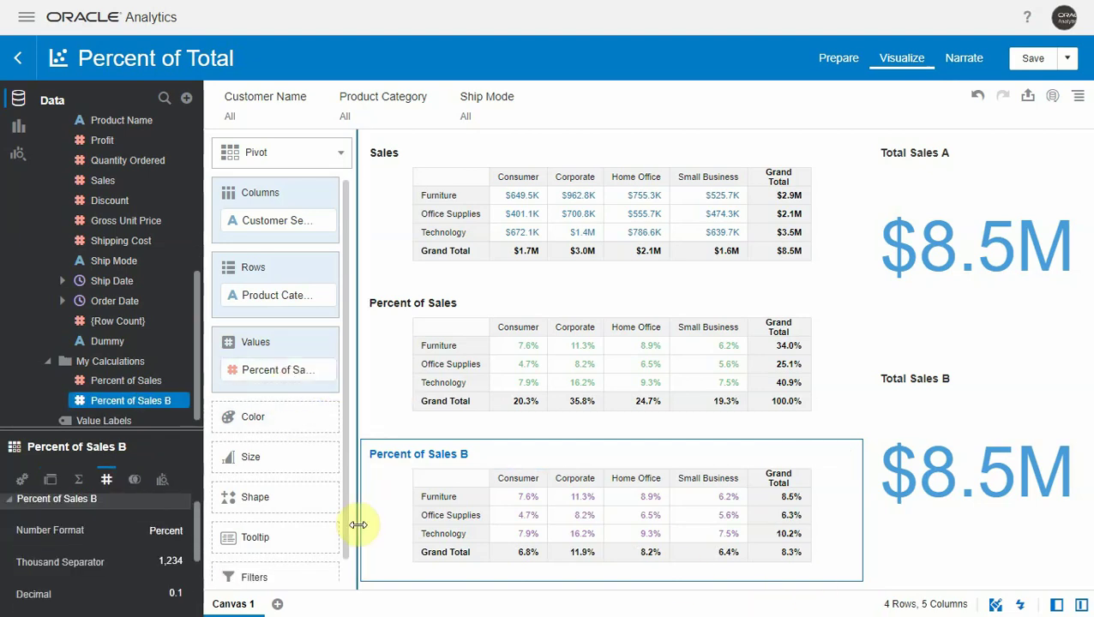
Set the table's data blending to Custom with All Rows for both datasets.
left_click(138, 481)
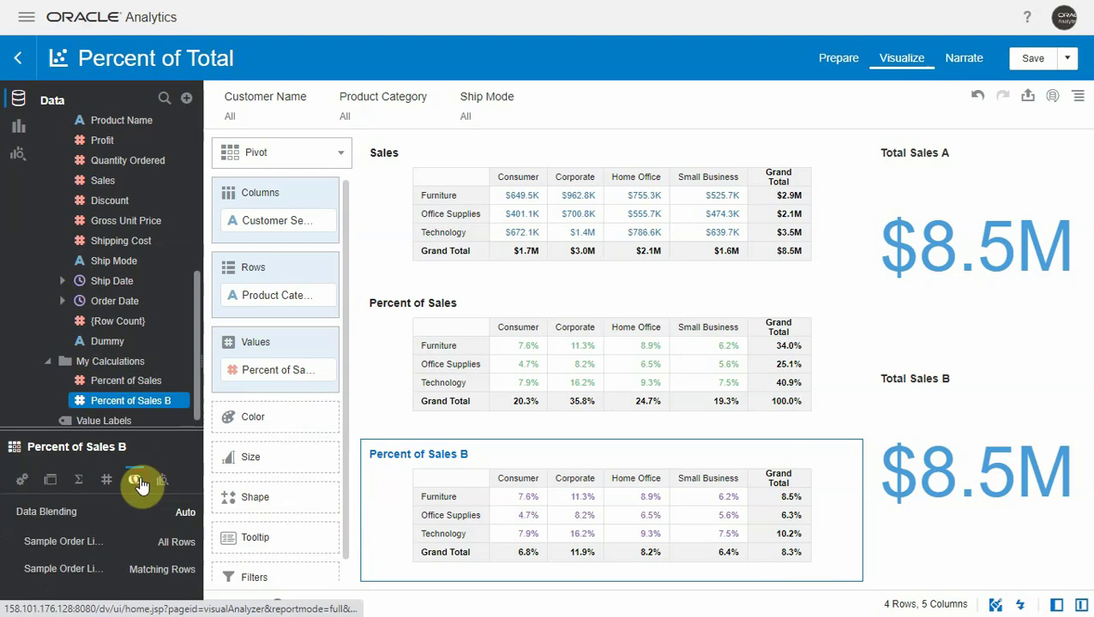
left_click(185, 512)
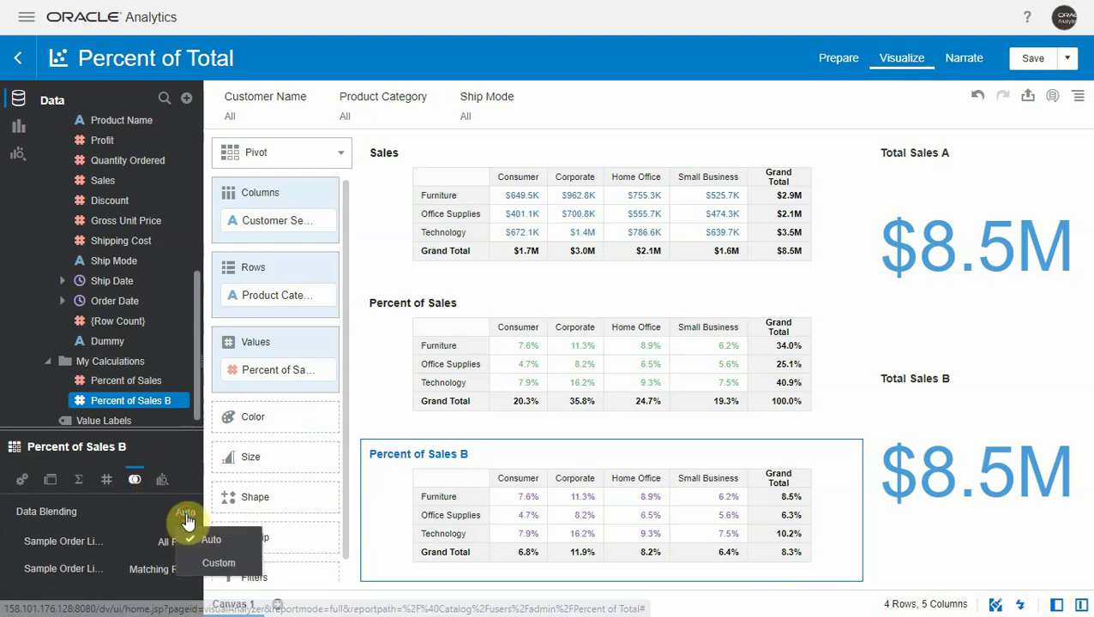
left_click(210, 568)
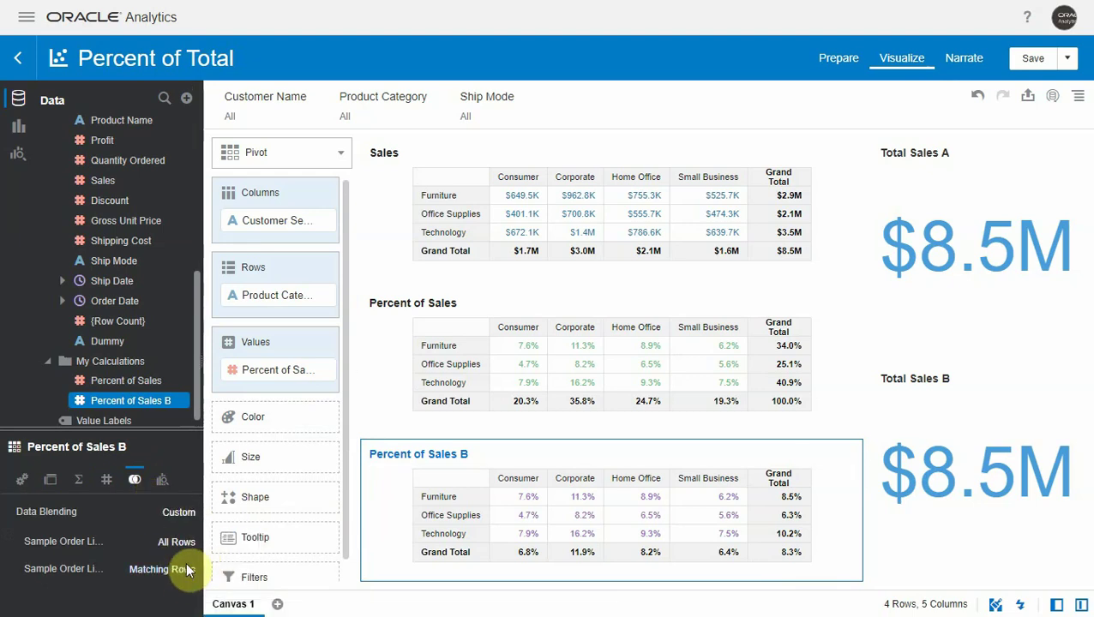
left_click(187, 569)
left_click(174, 519)
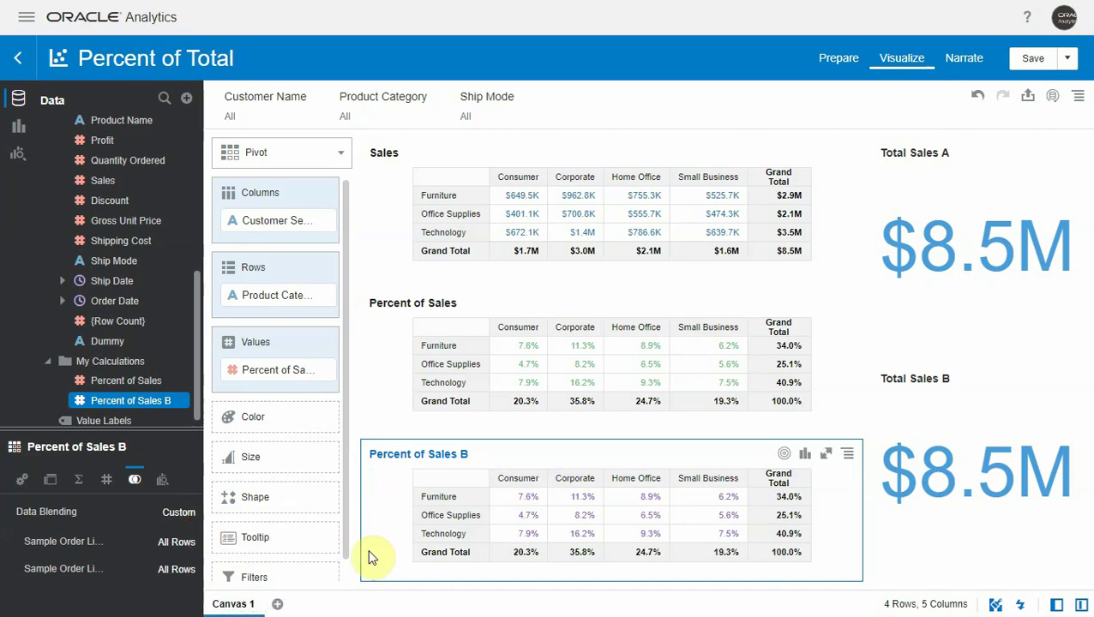
Test a Ship Mode filter of Regular Air, then undo it.
left_click(352, 573)
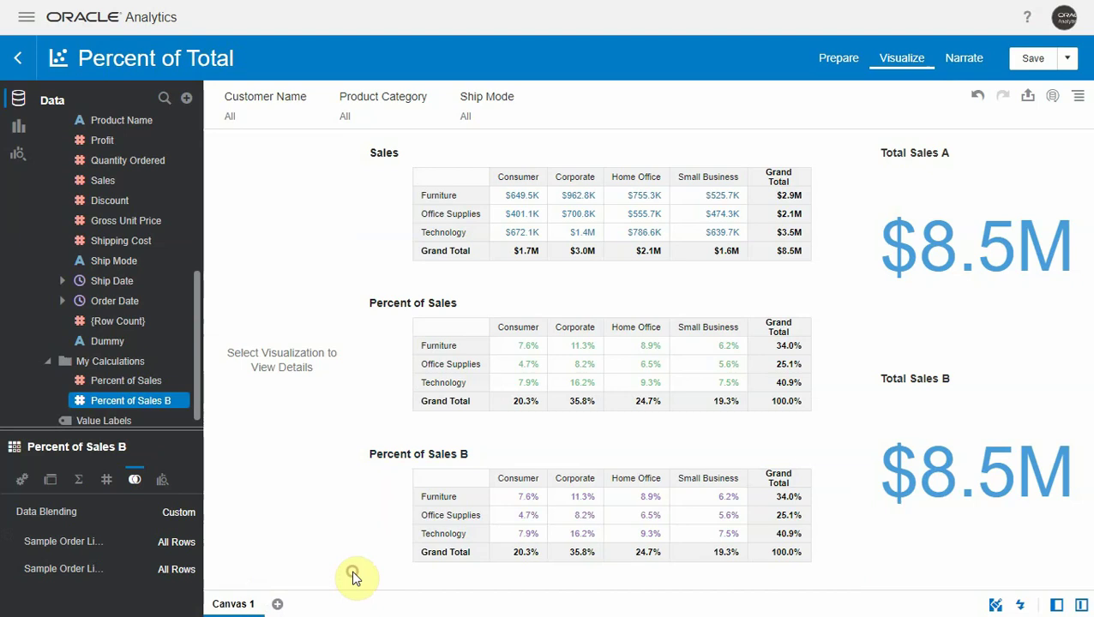
left_click(422, 195)
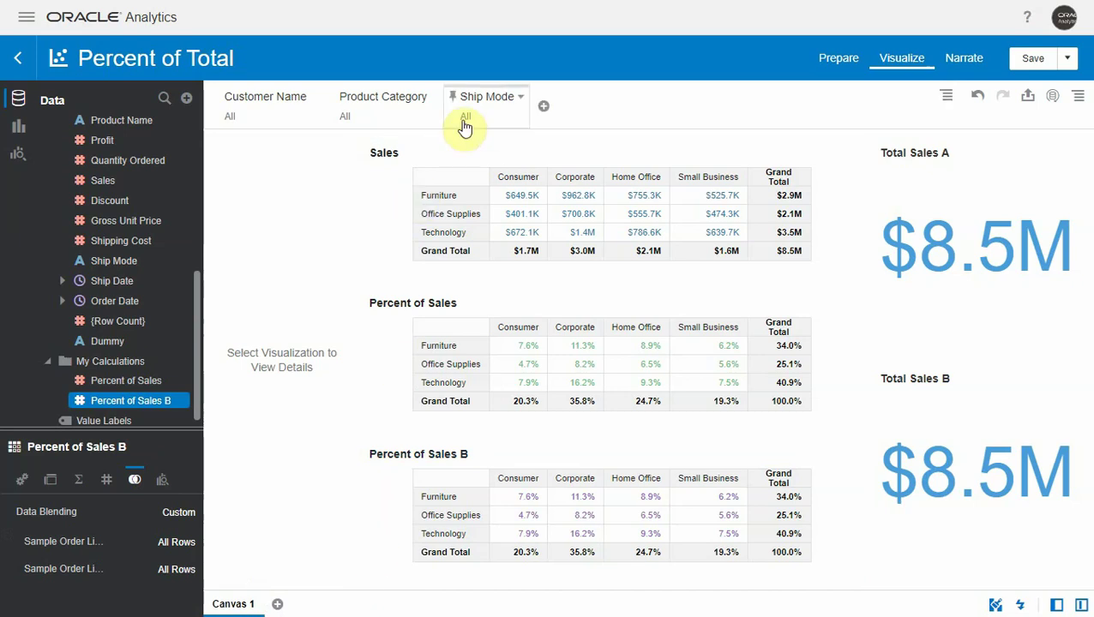
left_click(494, 113)
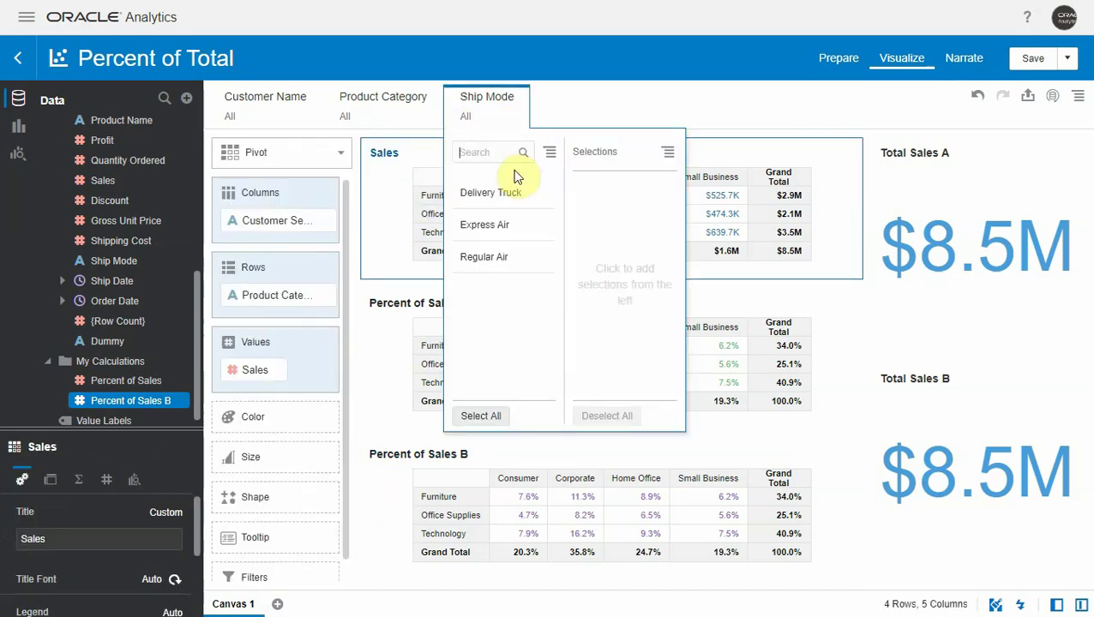
left_click(493, 257)
left_click(710, 124)
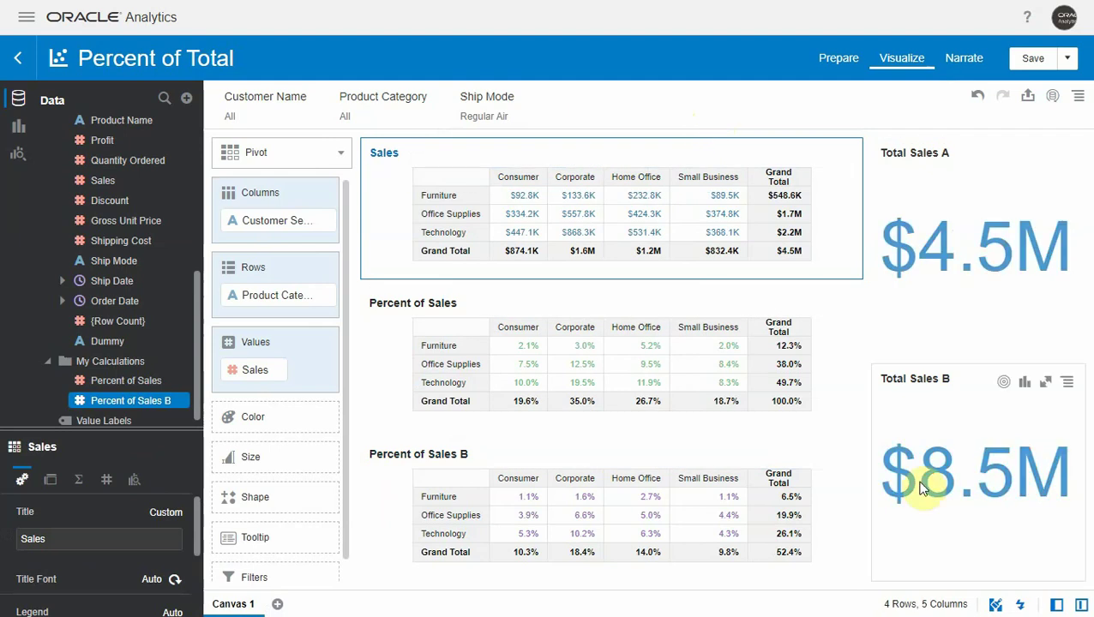
mouse_move(600, 505)
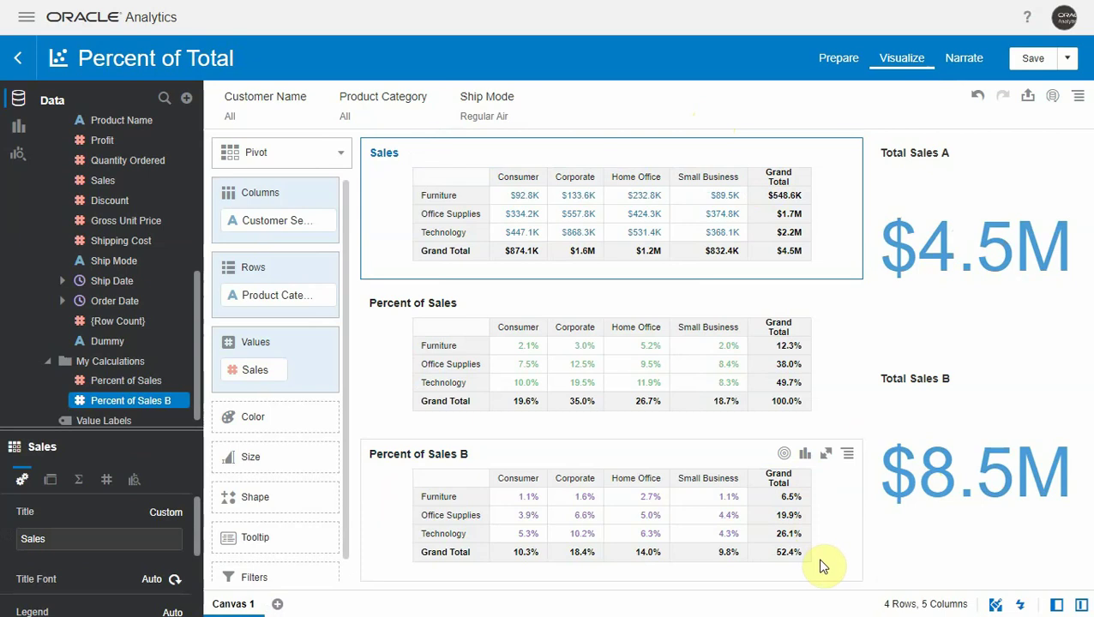
left_click(977, 95)
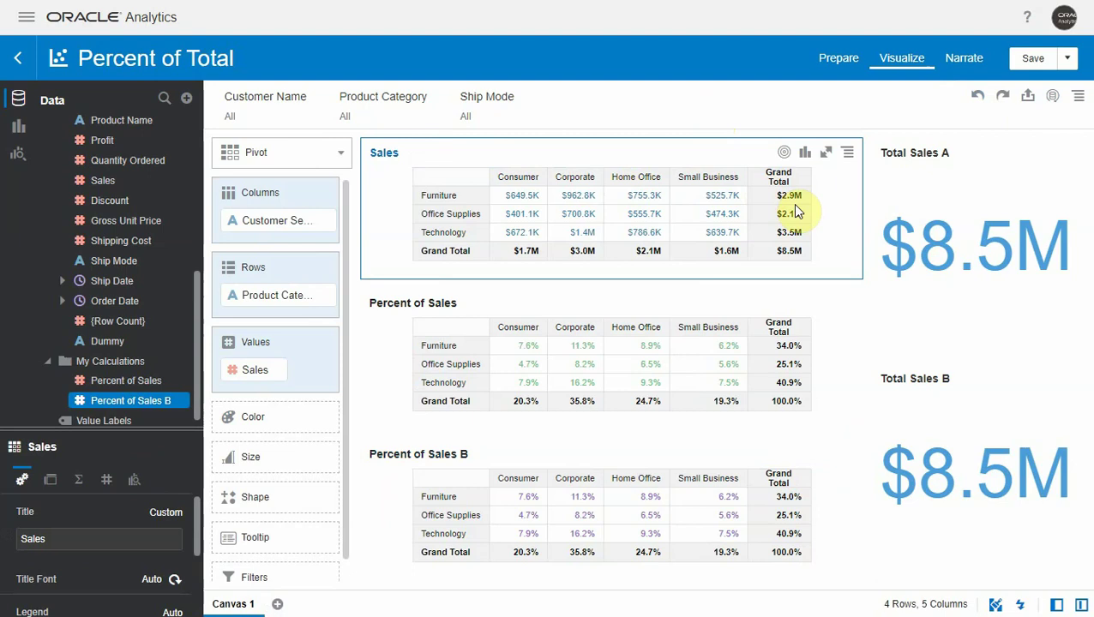
mouse_move(804, 357)
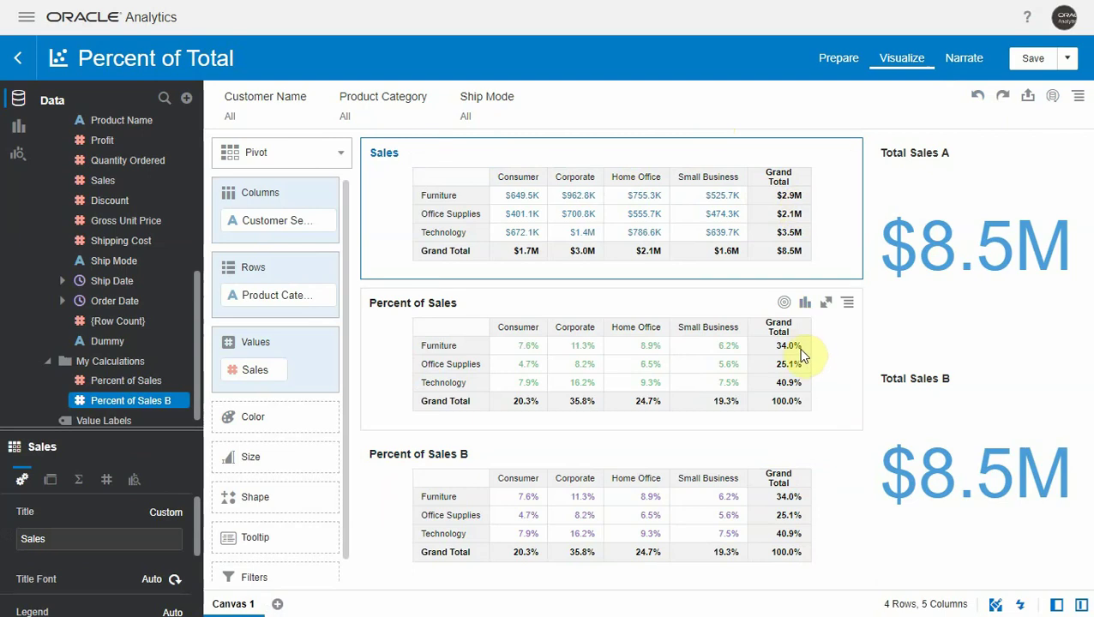
Set the Product Category filter to Furniture.
mouse_move(382, 106)
left_click(412, 122)
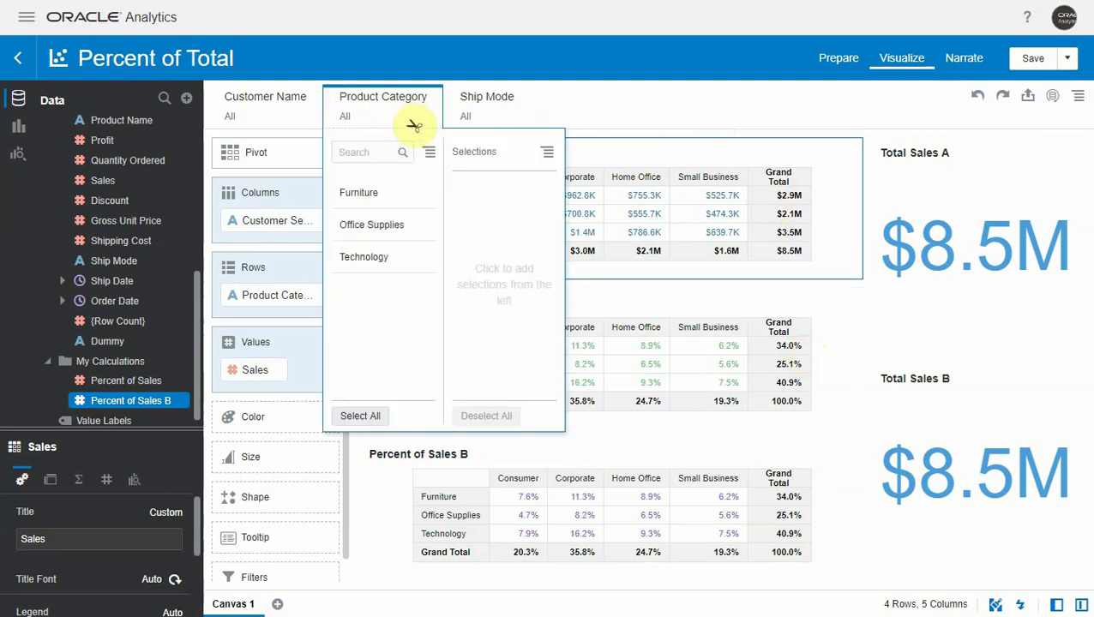
left_click(378, 190)
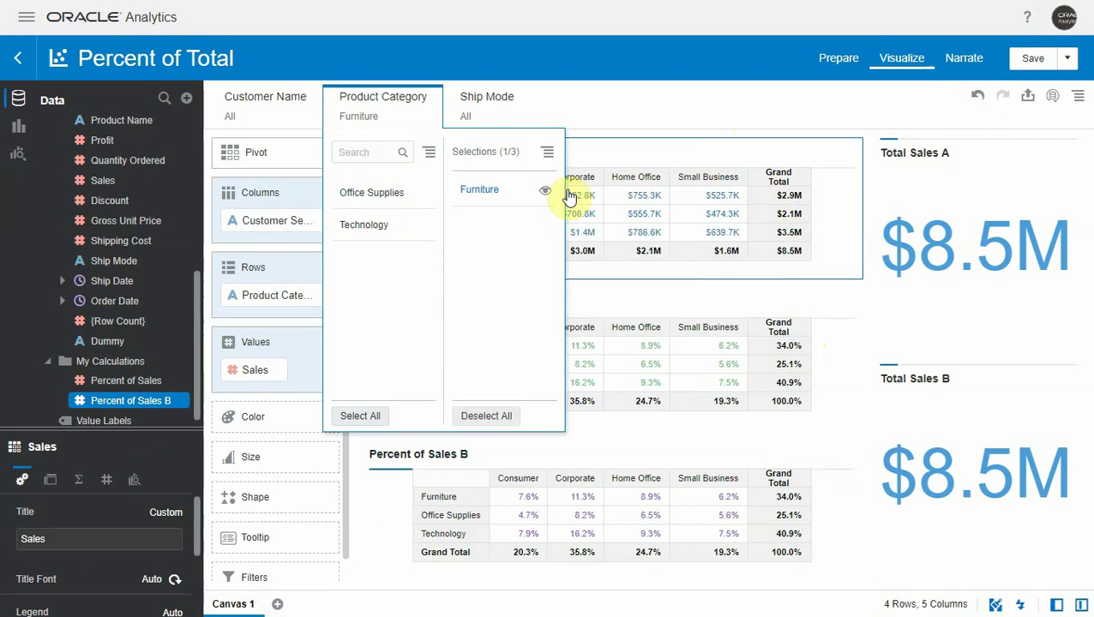
left_click(631, 112)
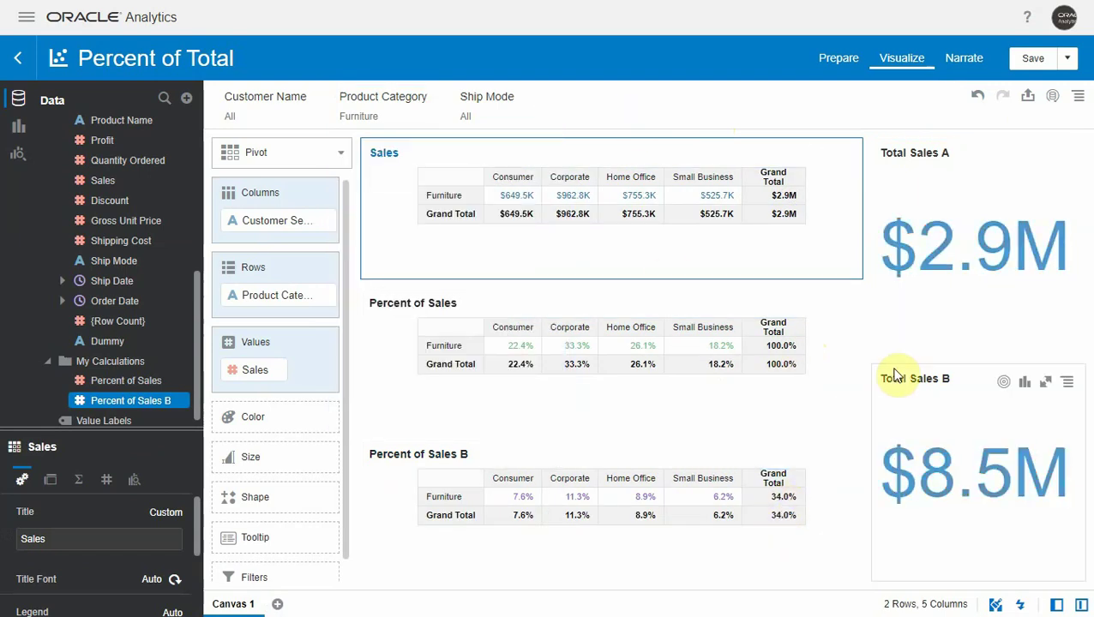
left_click_drag(837, 302, 830, 276)
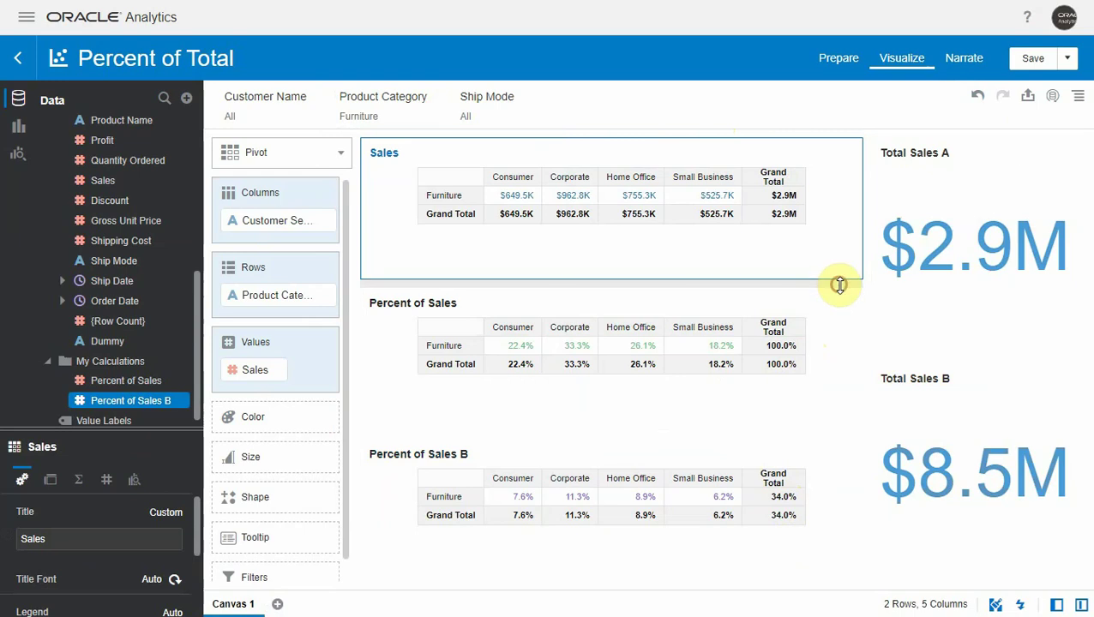